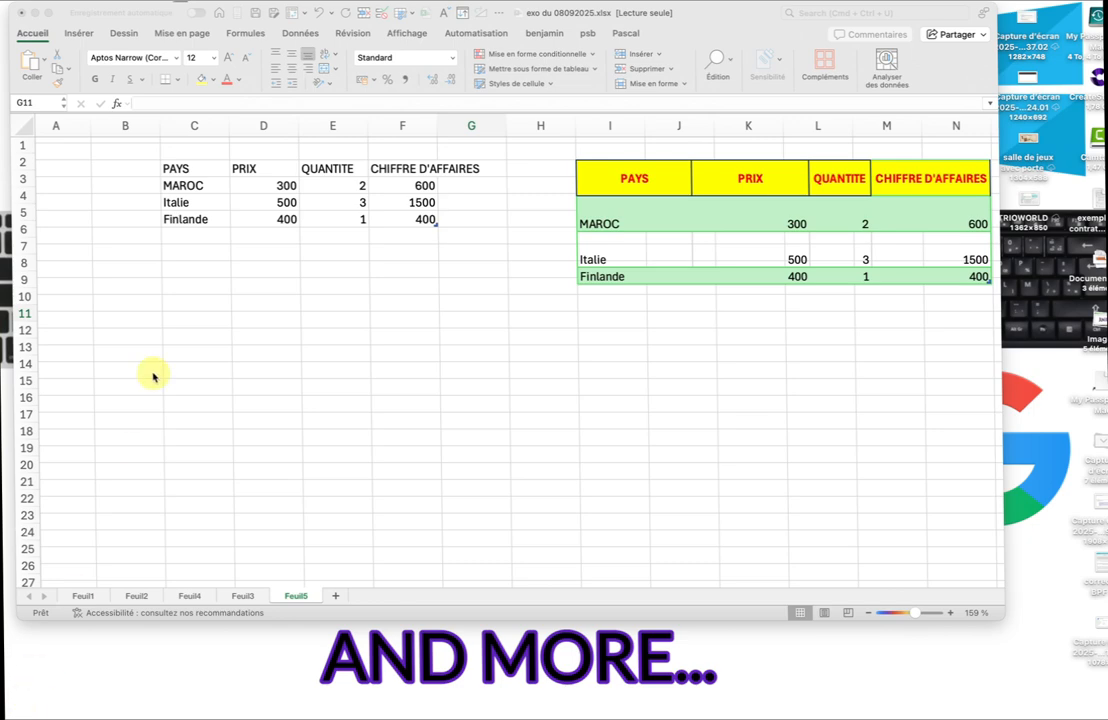
# - Expand the workbook window to full screen and look over the header cells of the unformatted table
pyautogui.click(187, 179)
pyautogui.click(193, 171)
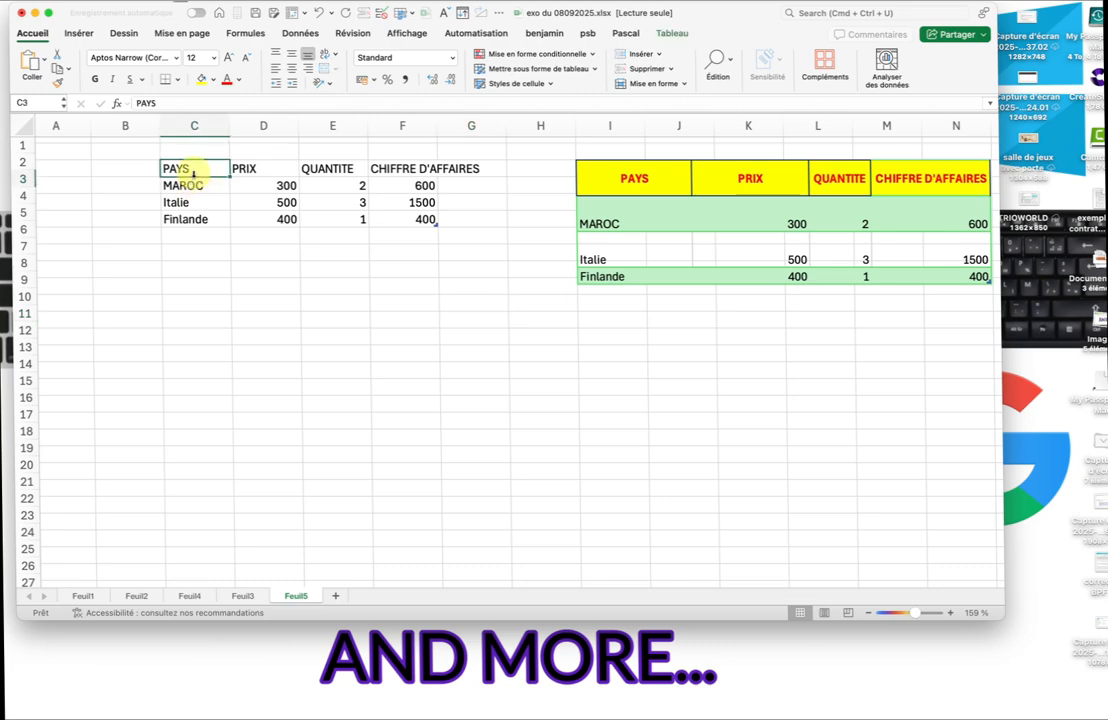
pyautogui.click(270, 166)
pyautogui.click(330, 168)
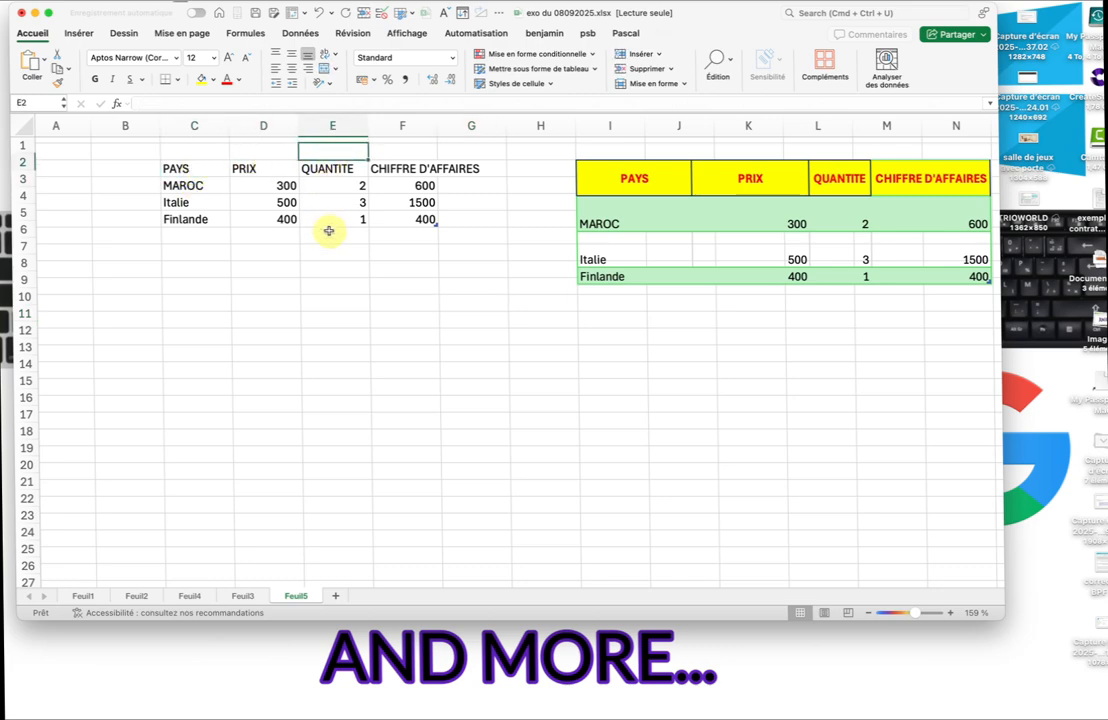
pyautogui.click(47, 16)
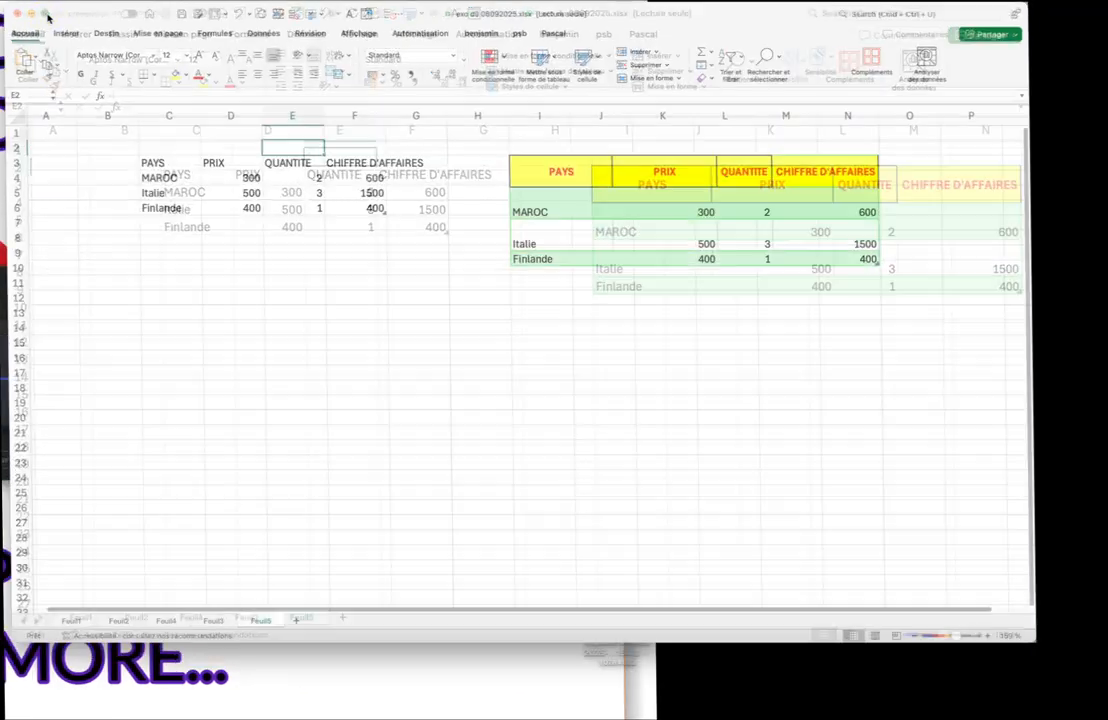
pyautogui.click(309, 187)
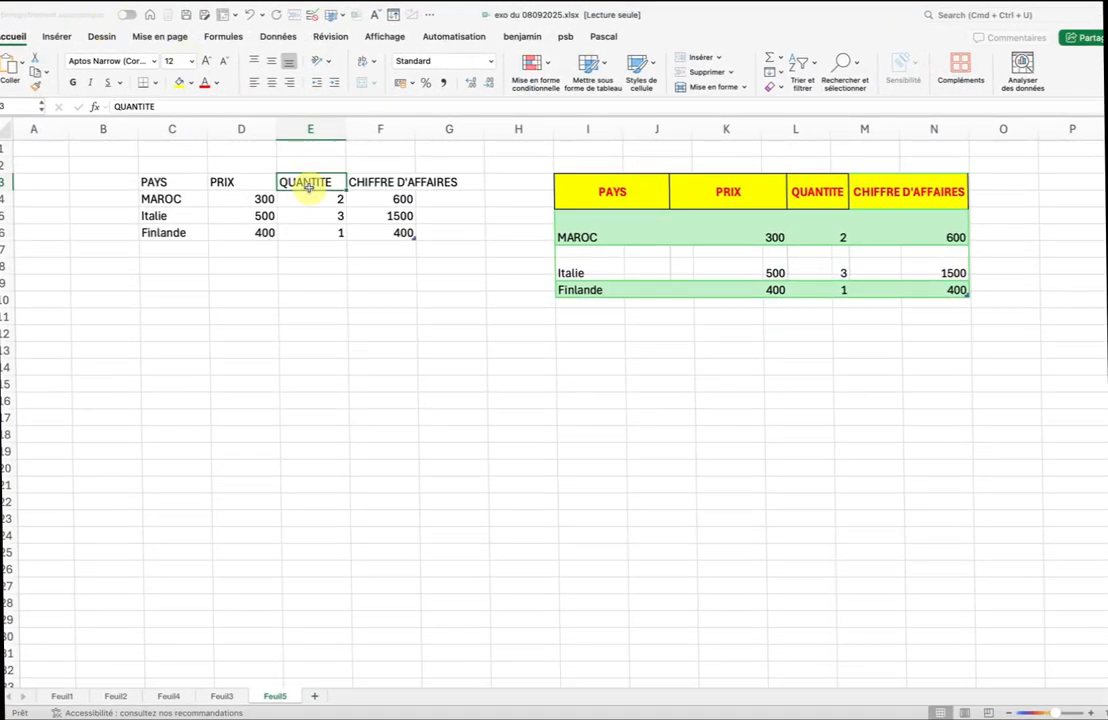
pyautogui.click(383, 185)
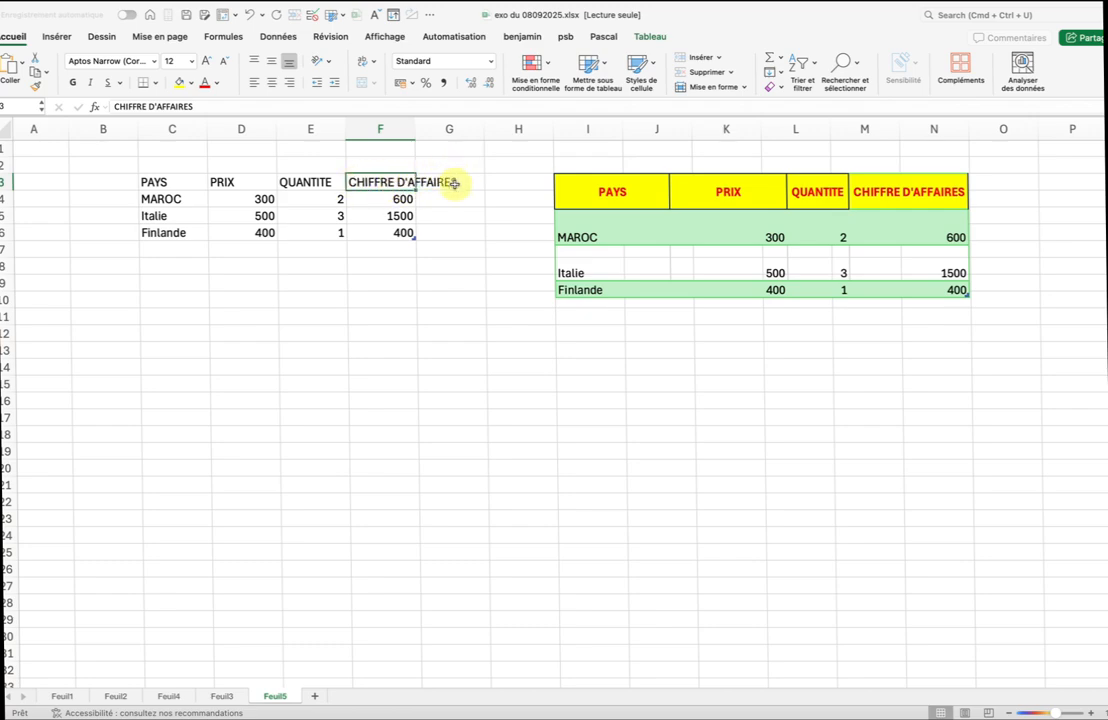
# - Auto-fit the width of column F to its CHIFFRE D'AFFAIRES header
pyautogui.click(18, 707)
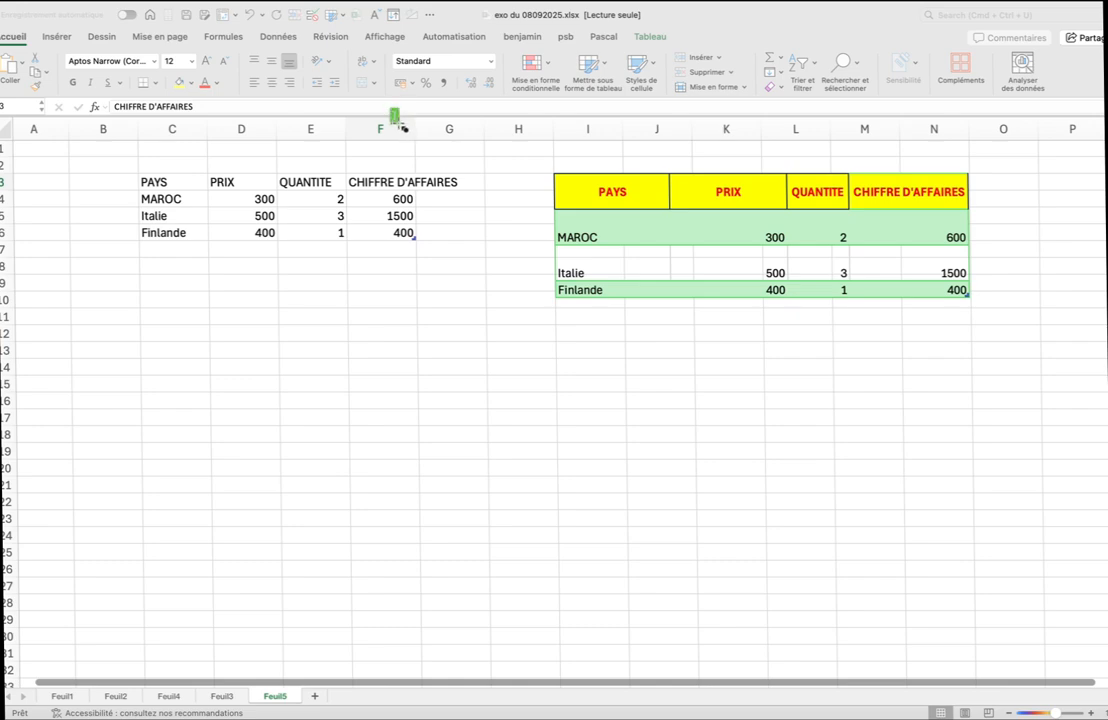
pyautogui.moveTo(402, 128); pyautogui.dragTo(442, 153)
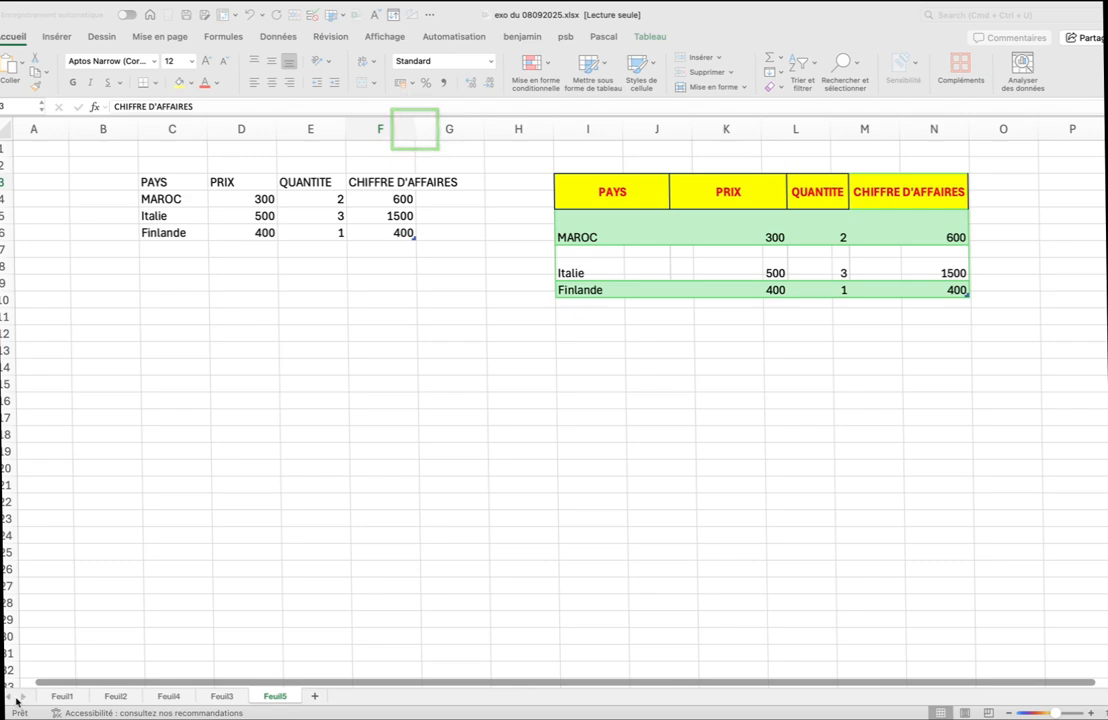
pyautogui.click(414, 130)
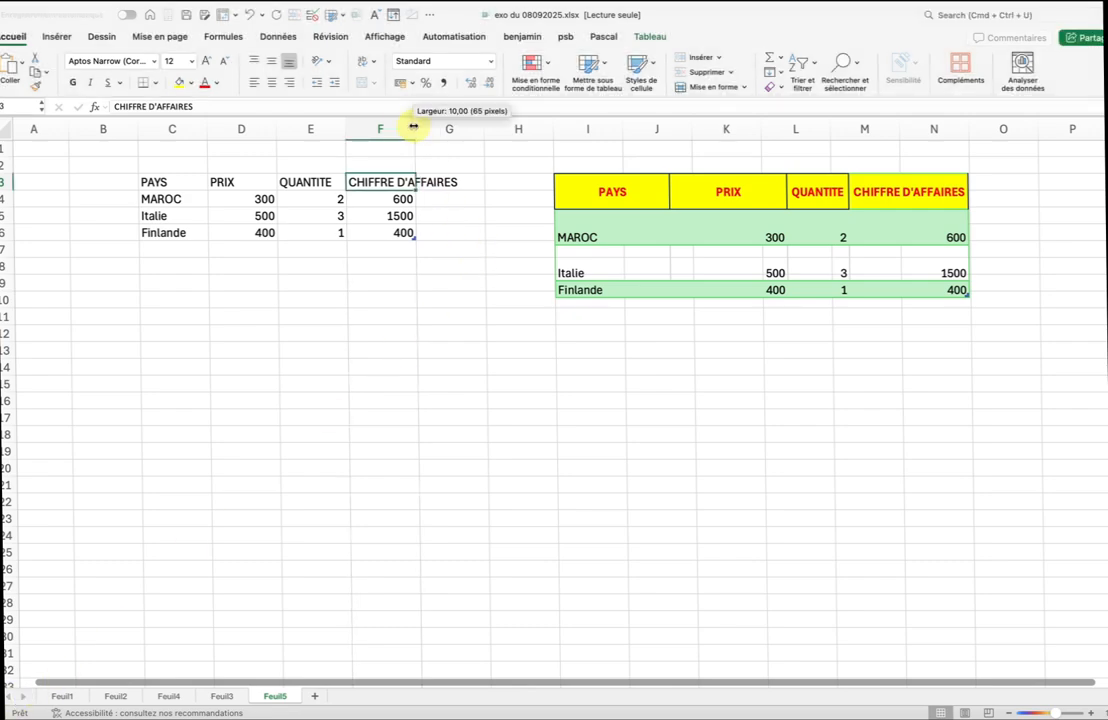
pyautogui.doubleClick(413, 127)
pyautogui.click(413, 127)
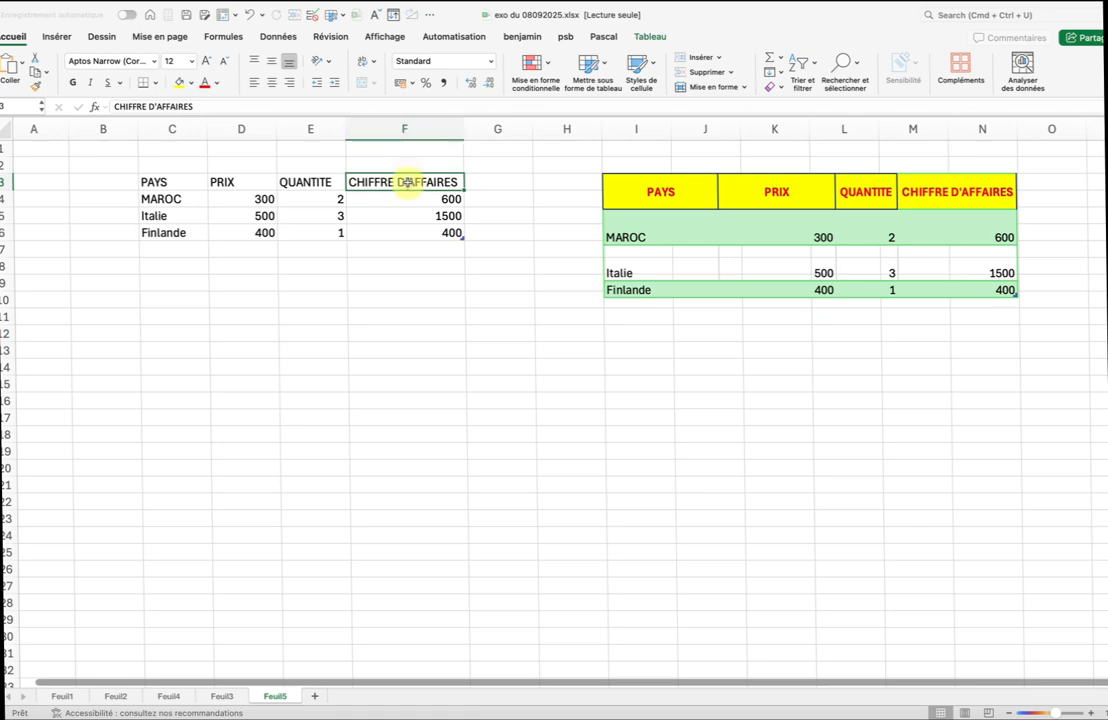
pyautogui.click(23, 700)
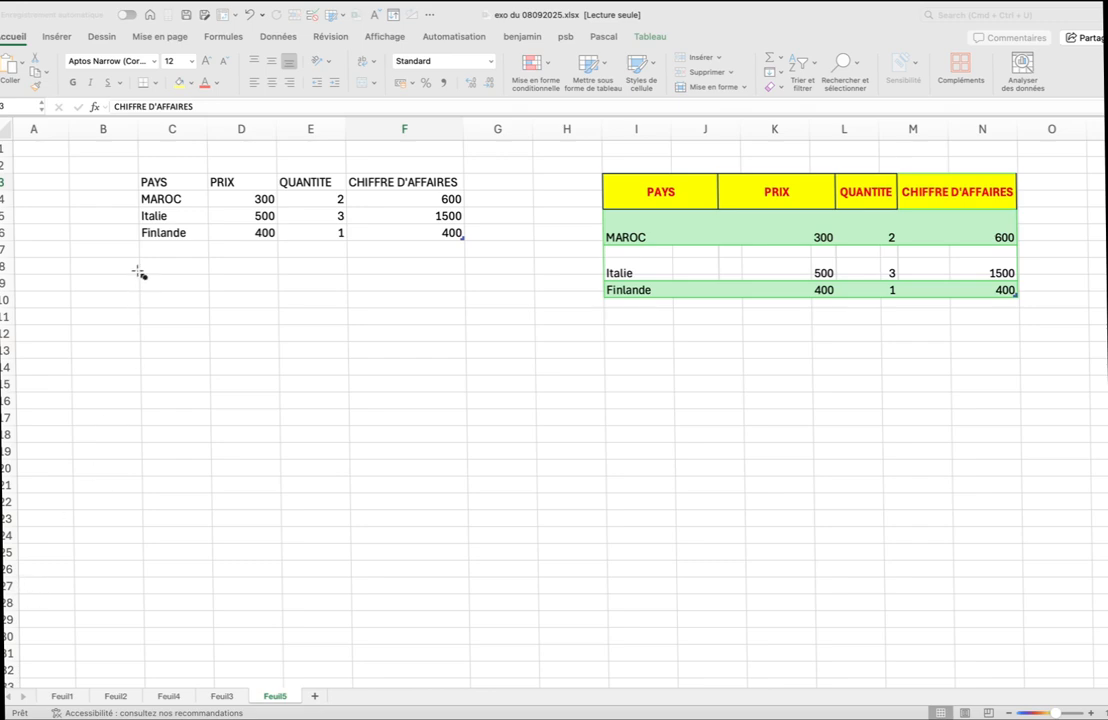
pyautogui.moveTo(141, 181); pyautogui.dragTo(469, 199)
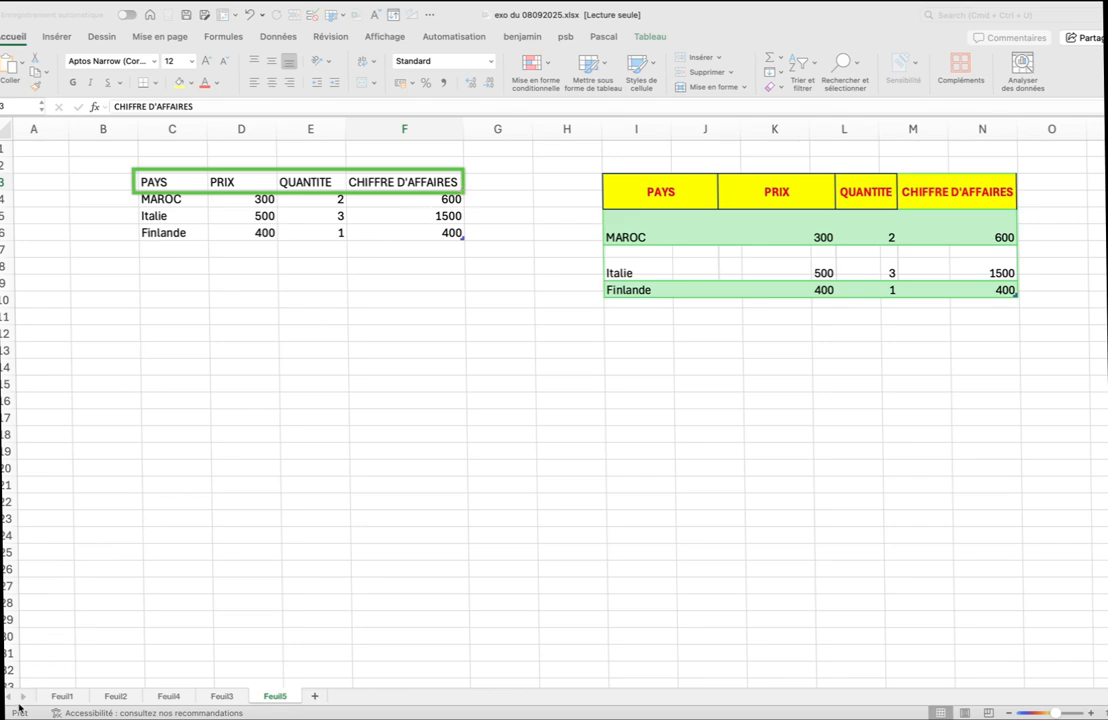
pyautogui.click(342, 183)
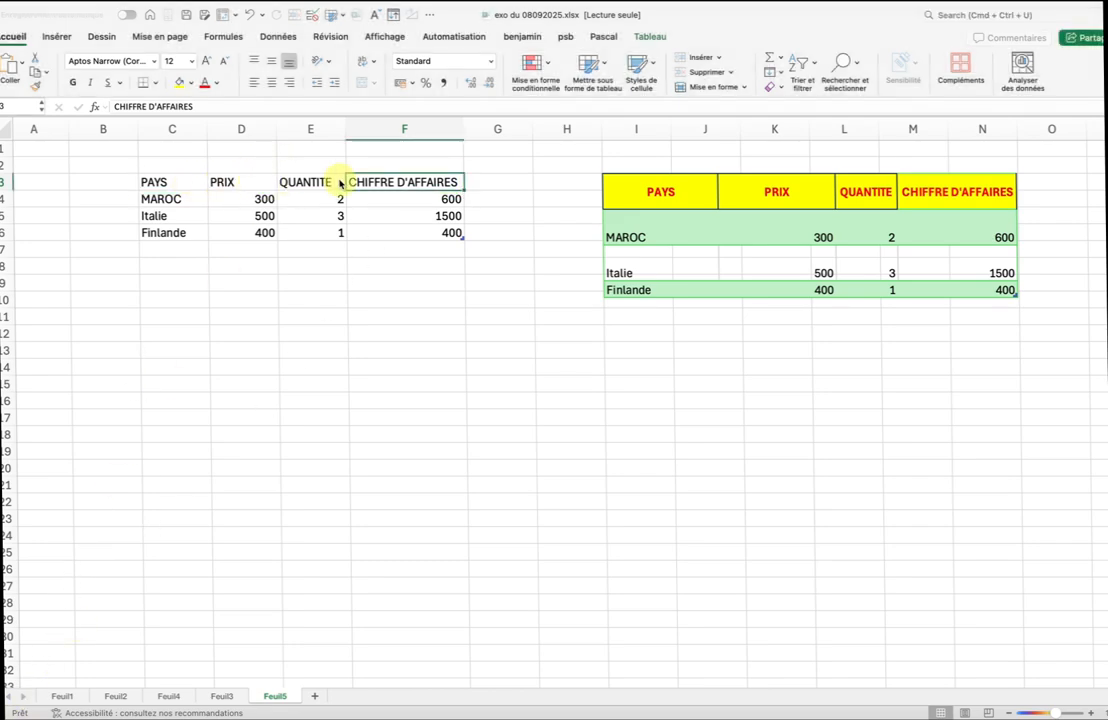
# - In the cell format settings for header cells C3:F3, set both horizontal and vertical alignment to Centré
pyautogui.moveTo(178, 181); pyautogui.dragTo(400, 181)
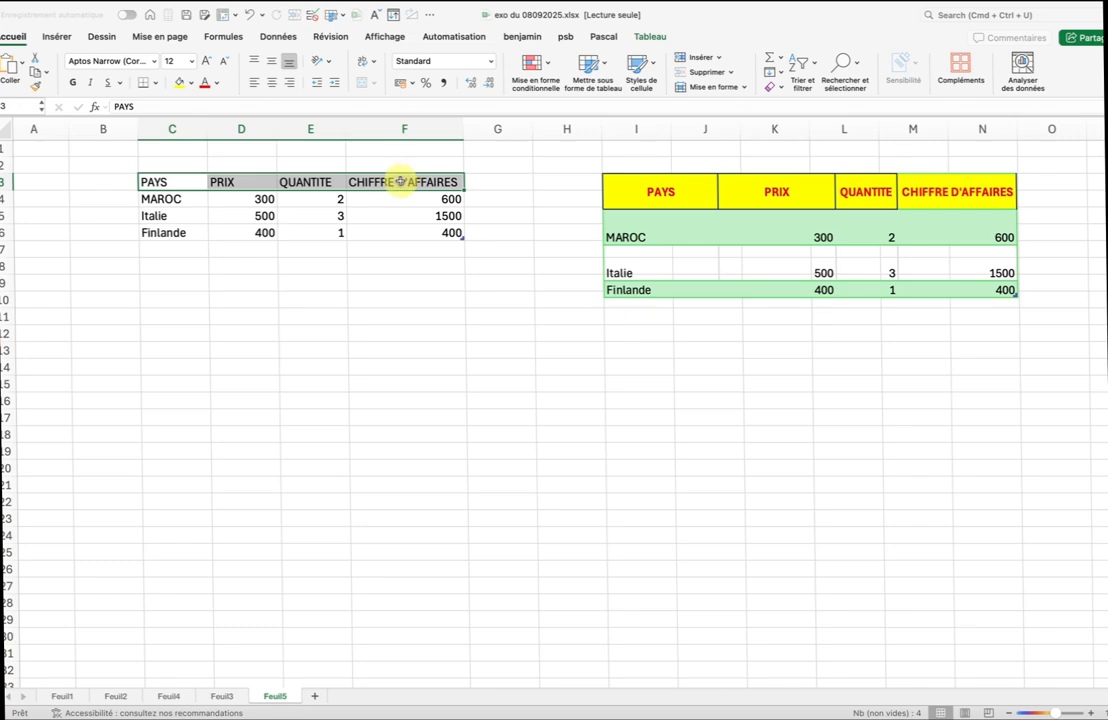
pyautogui.rightClick(400, 182)
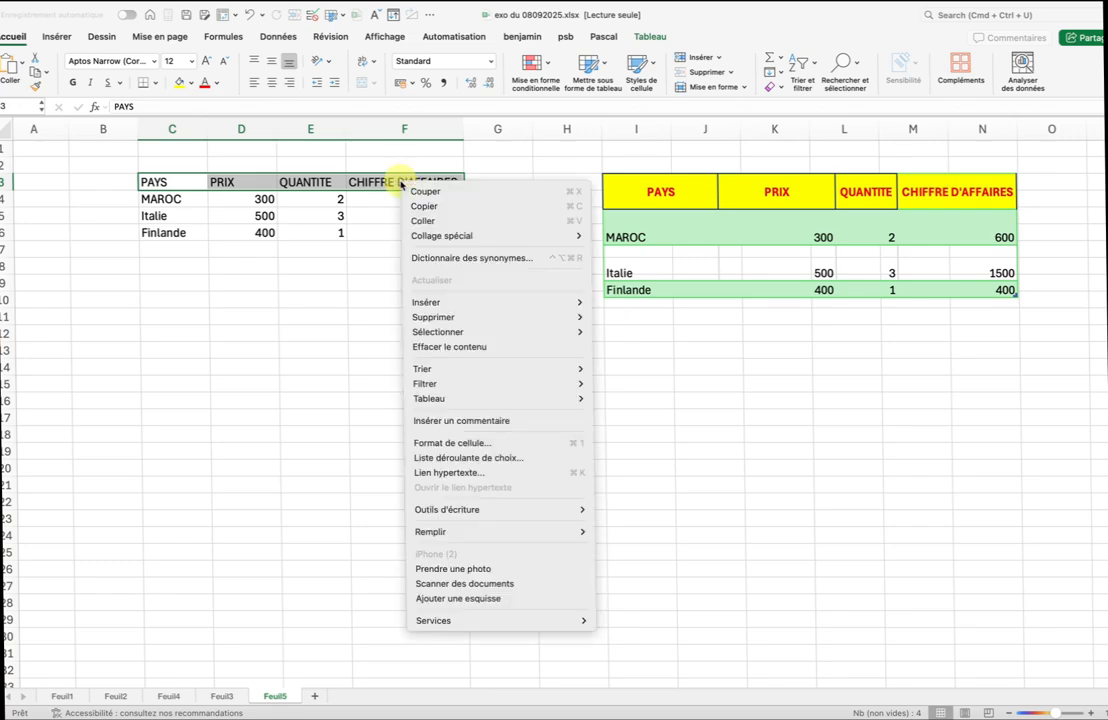
pyautogui.click(455, 442)
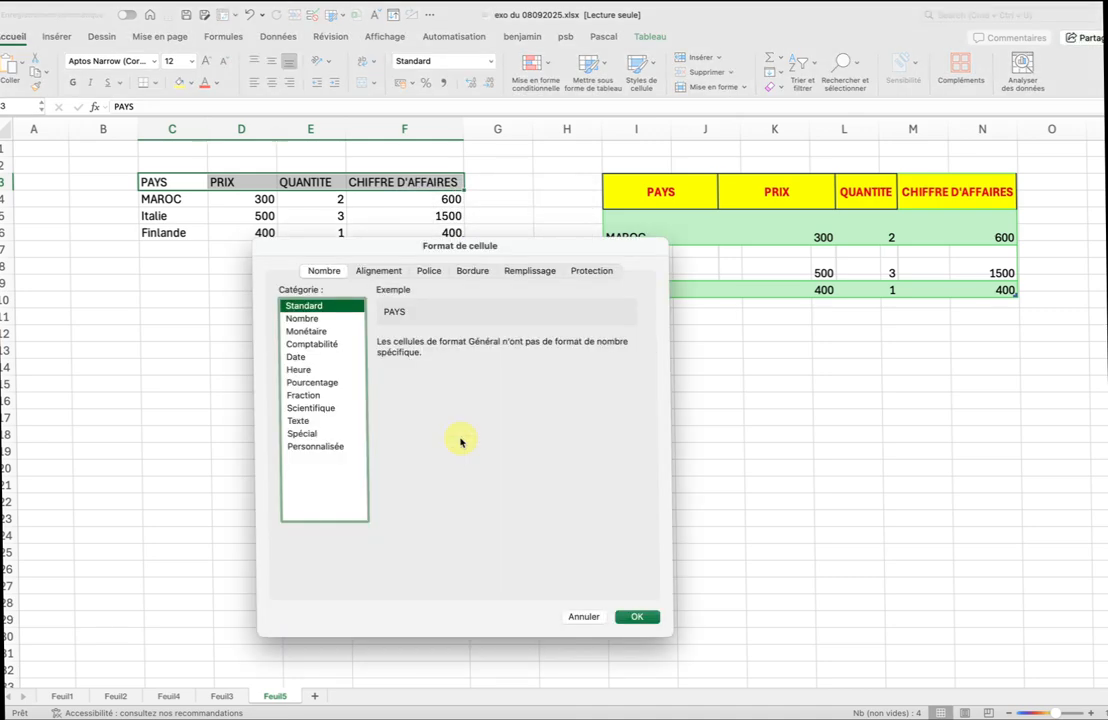
pyautogui.moveTo(444, 247); pyautogui.dragTo(737, 281)
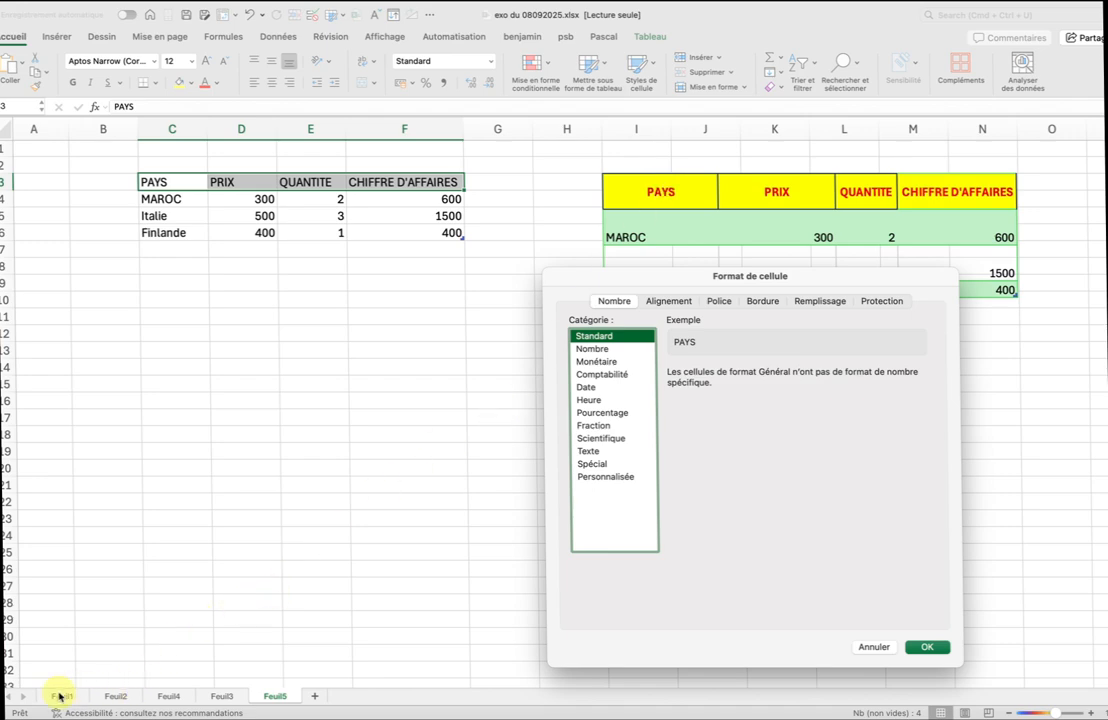
pyautogui.click(24, 704)
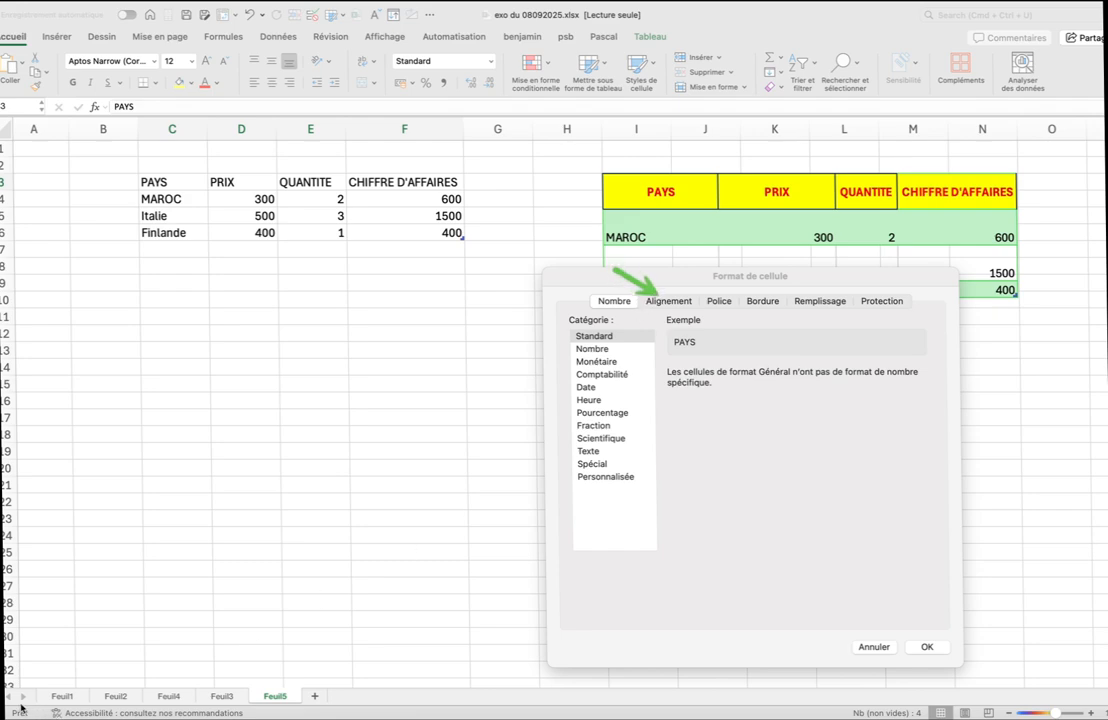
pyautogui.click(662, 302)
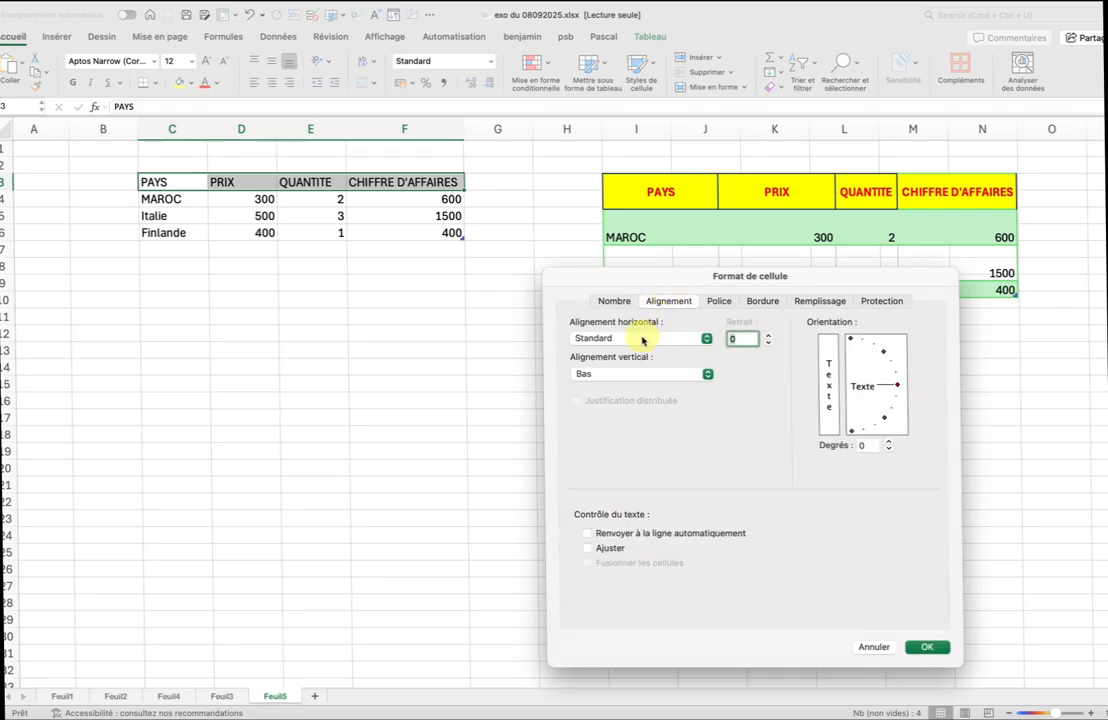
pyautogui.click(640, 338)
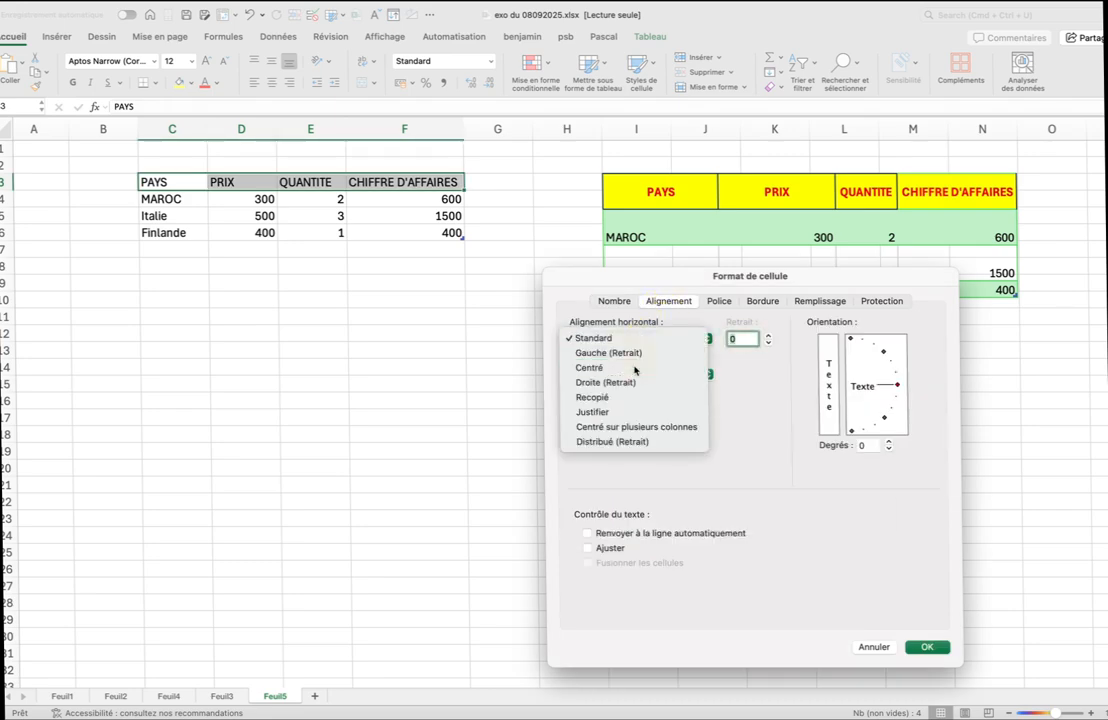
pyautogui.click(635, 368)
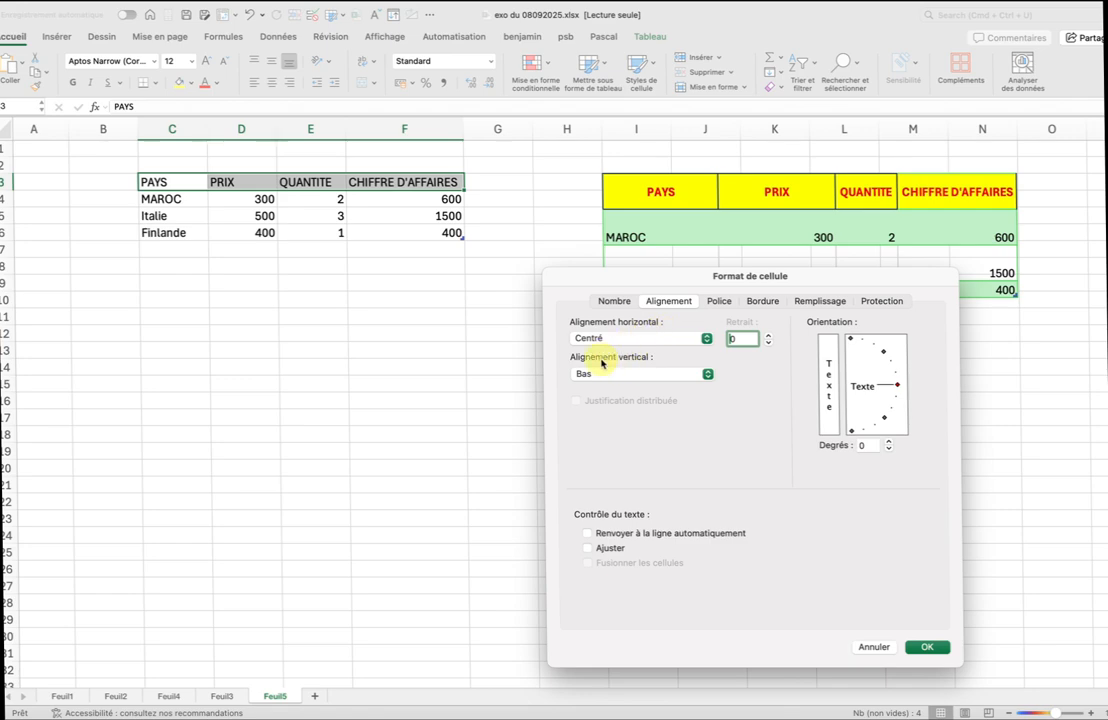
pyautogui.click(629, 381)
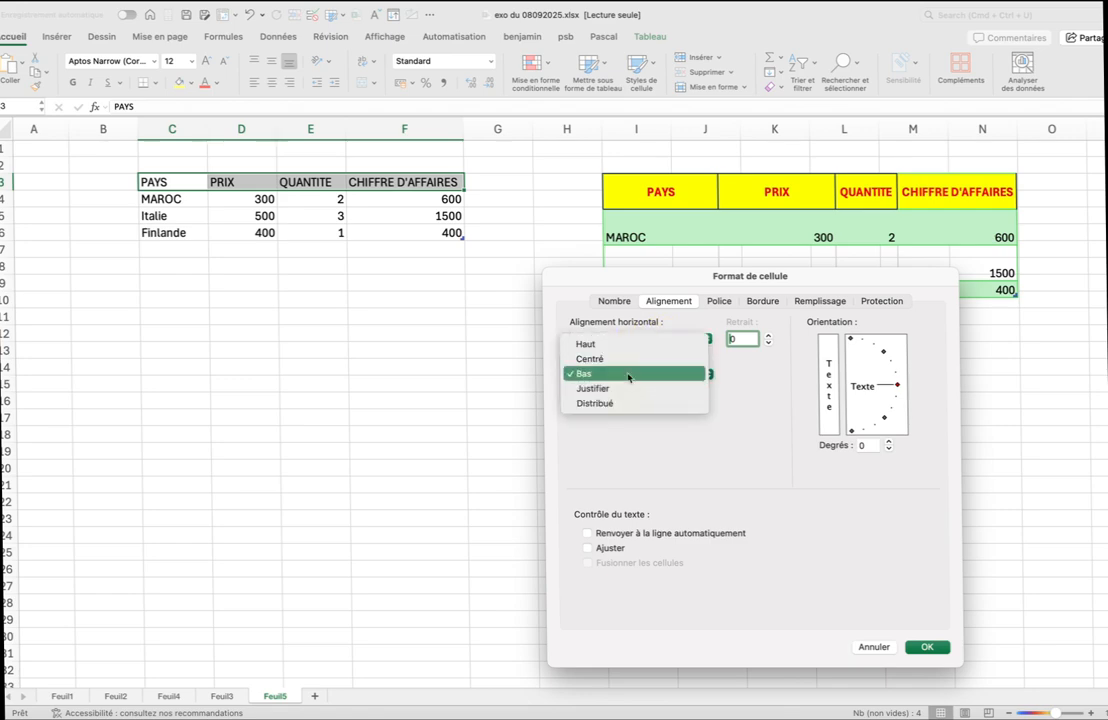
pyautogui.click(630, 367)
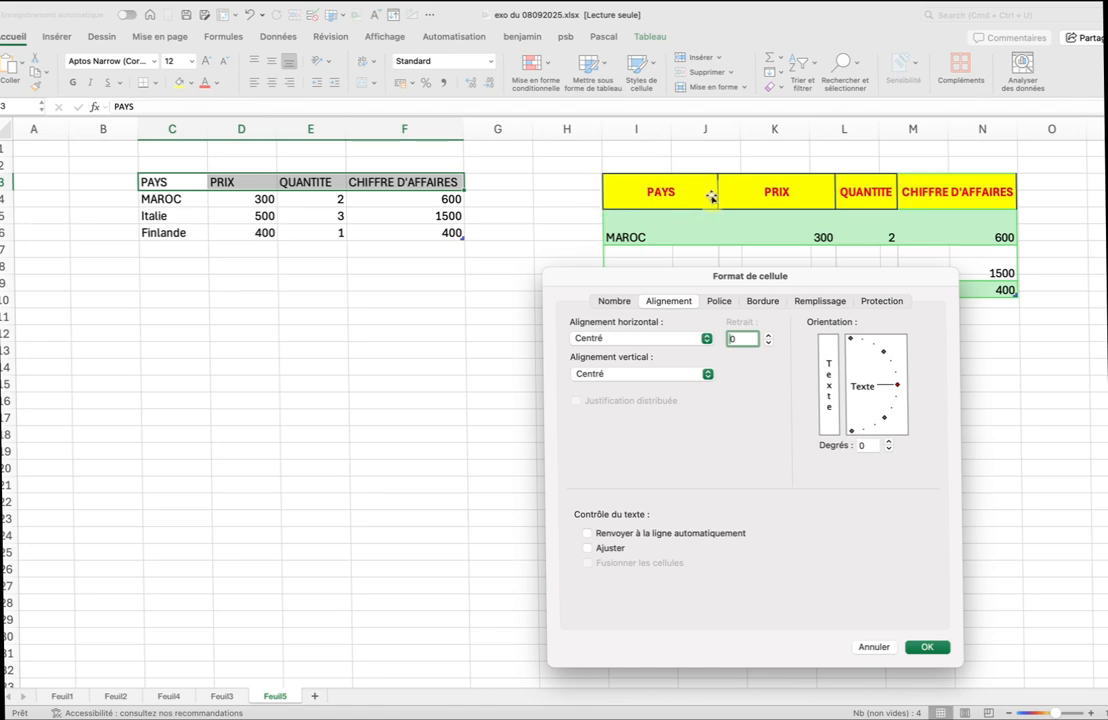
# - Set the header cells' font to Gras, size 14, in standard red
pyautogui.click(718, 303)
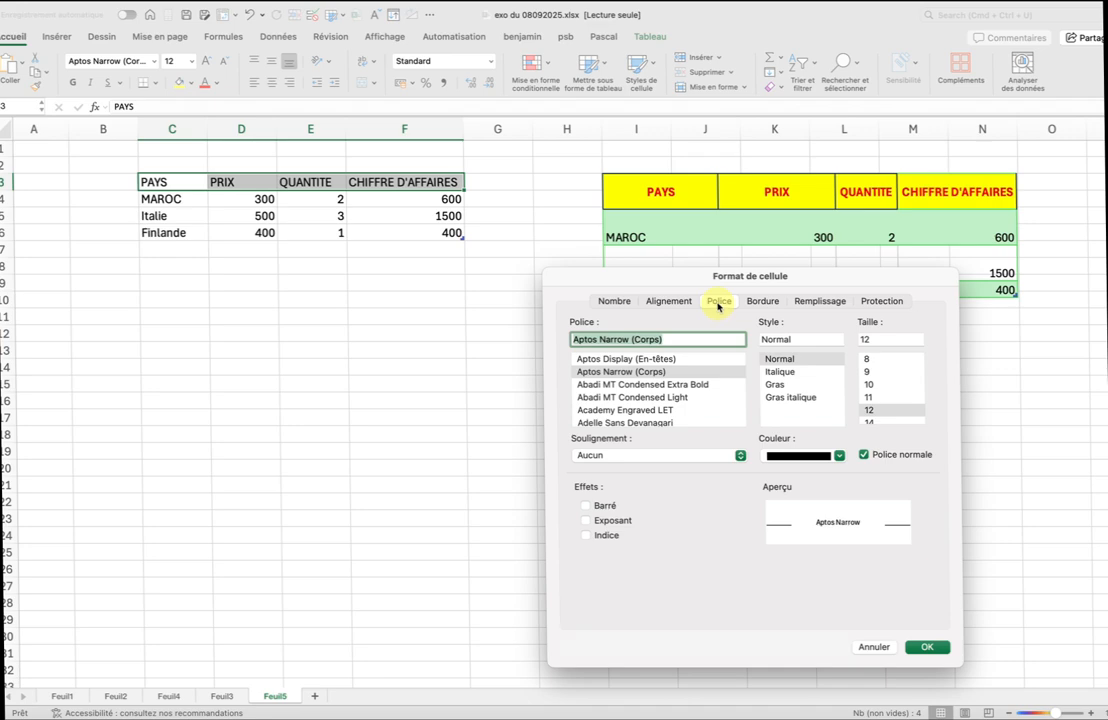
pyautogui.click(776, 386)
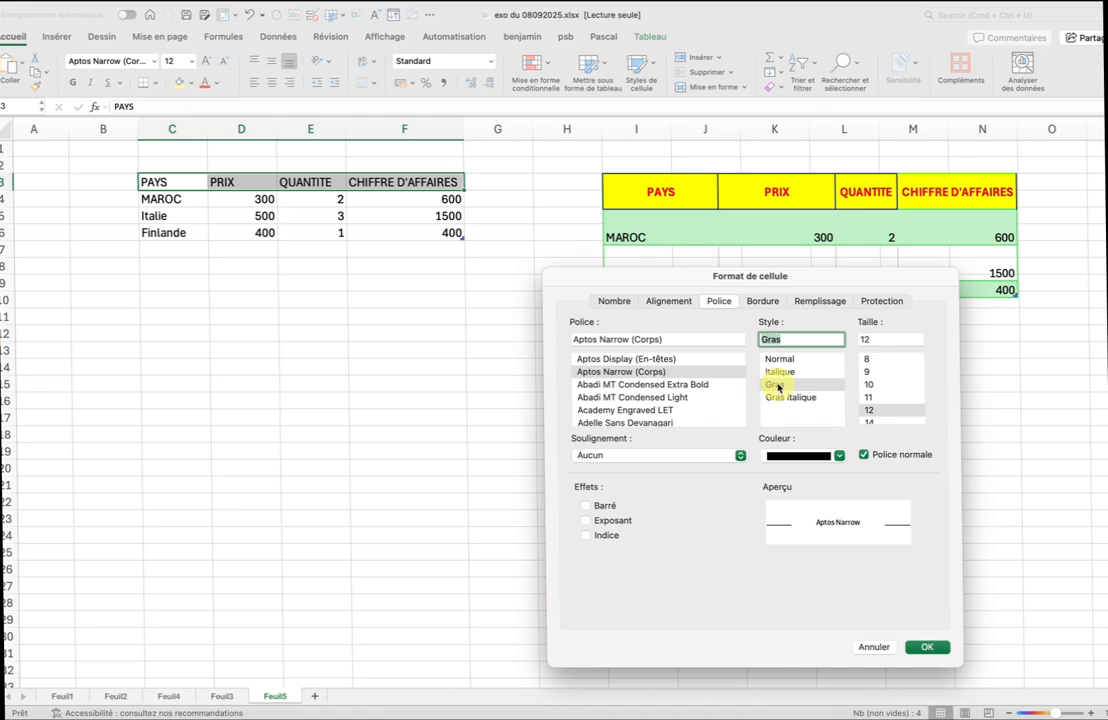
pyautogui.click(872, 420)
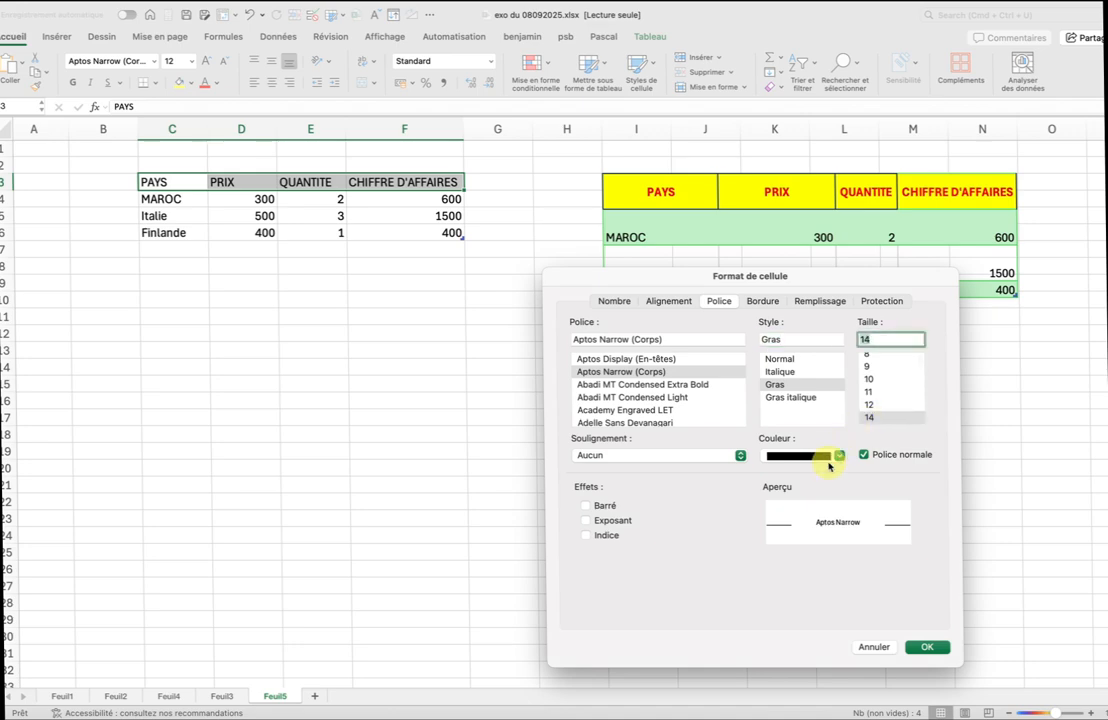
pyautogui.click(822, 456)
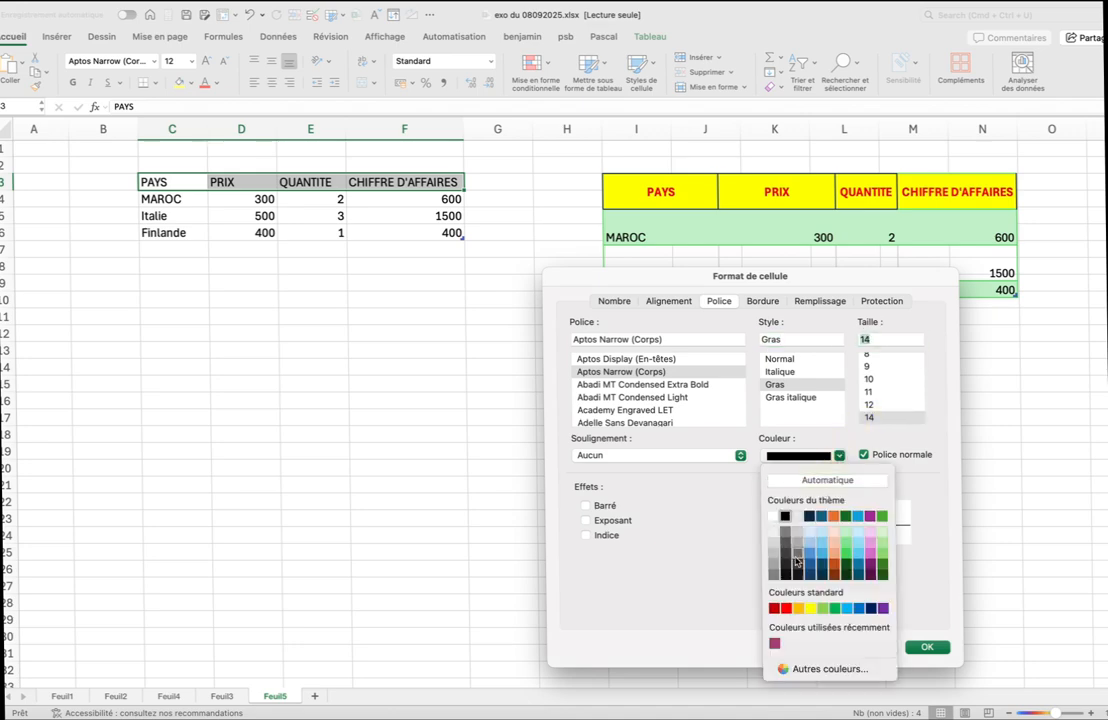
pyautogui.click(786, 612)
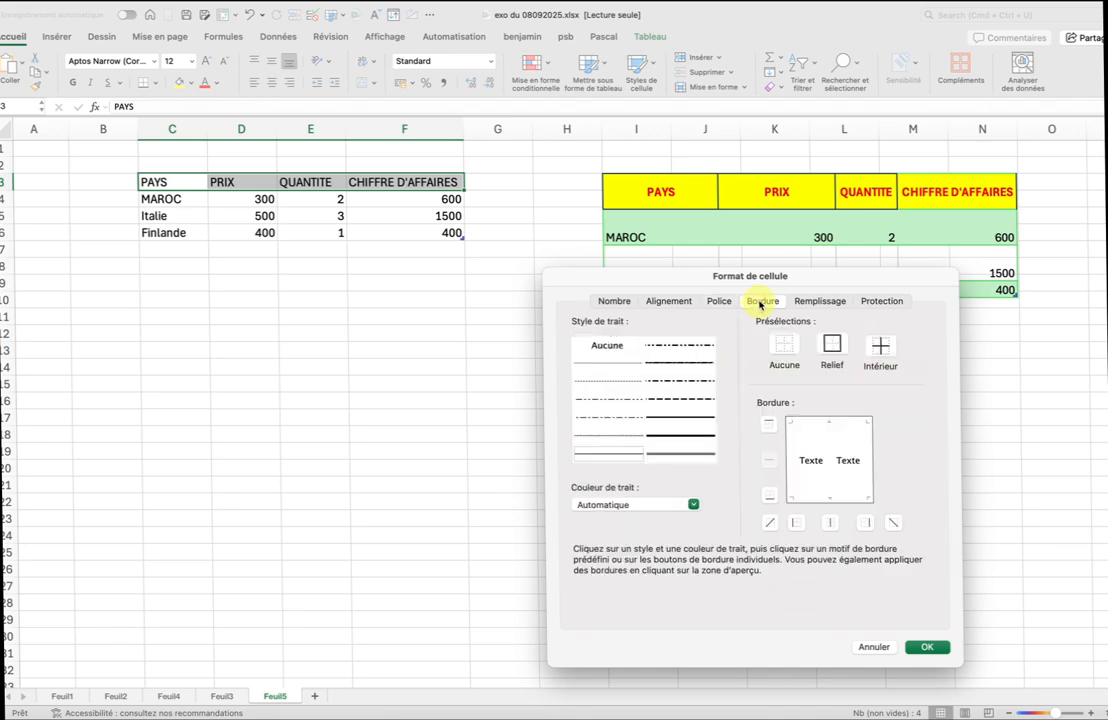
pyautogui.click(18, 704)
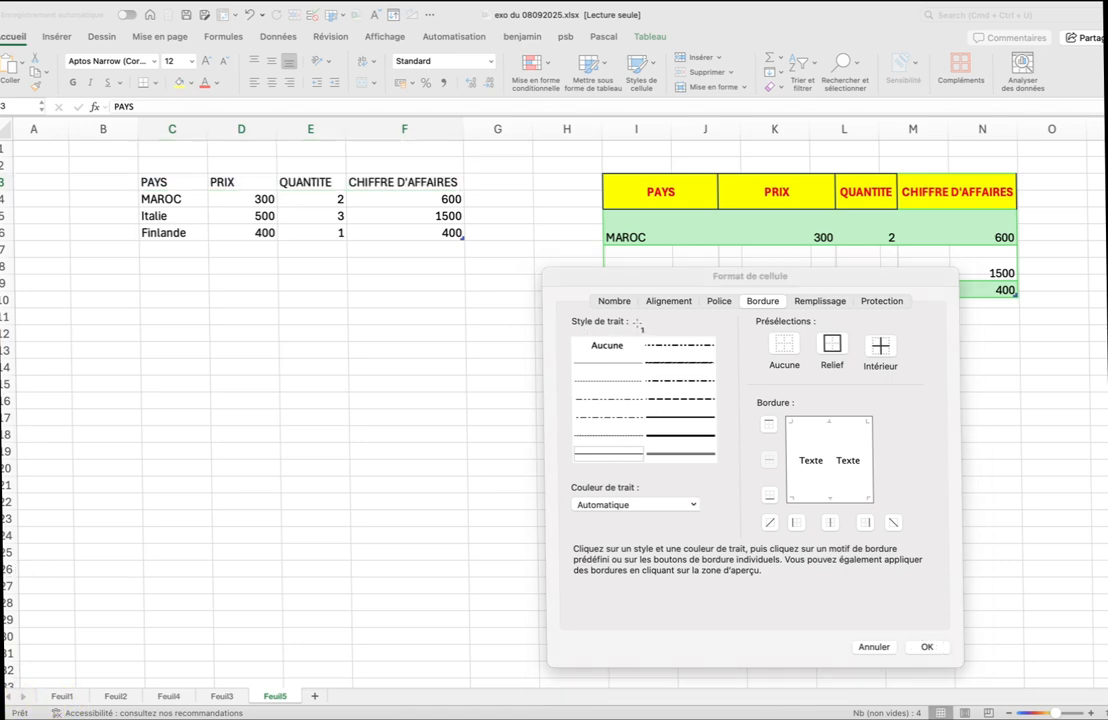
pyautogui.click(648, 322)
pyautogui.click(672, 487)
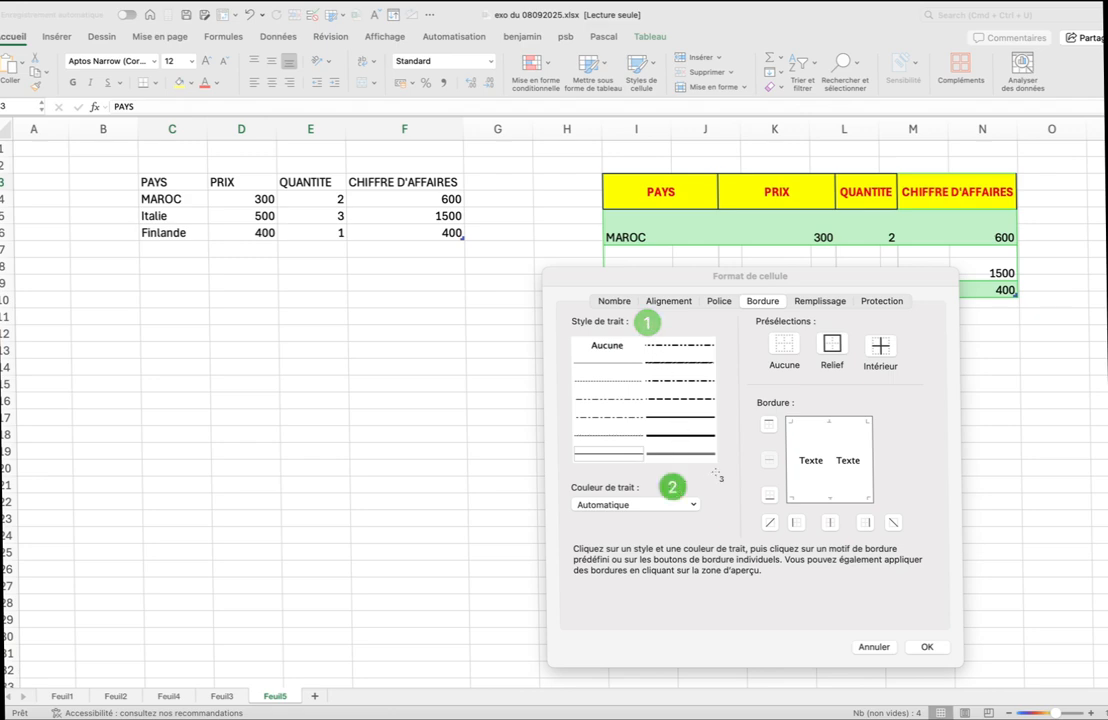
pyautogui.click(834, 416)
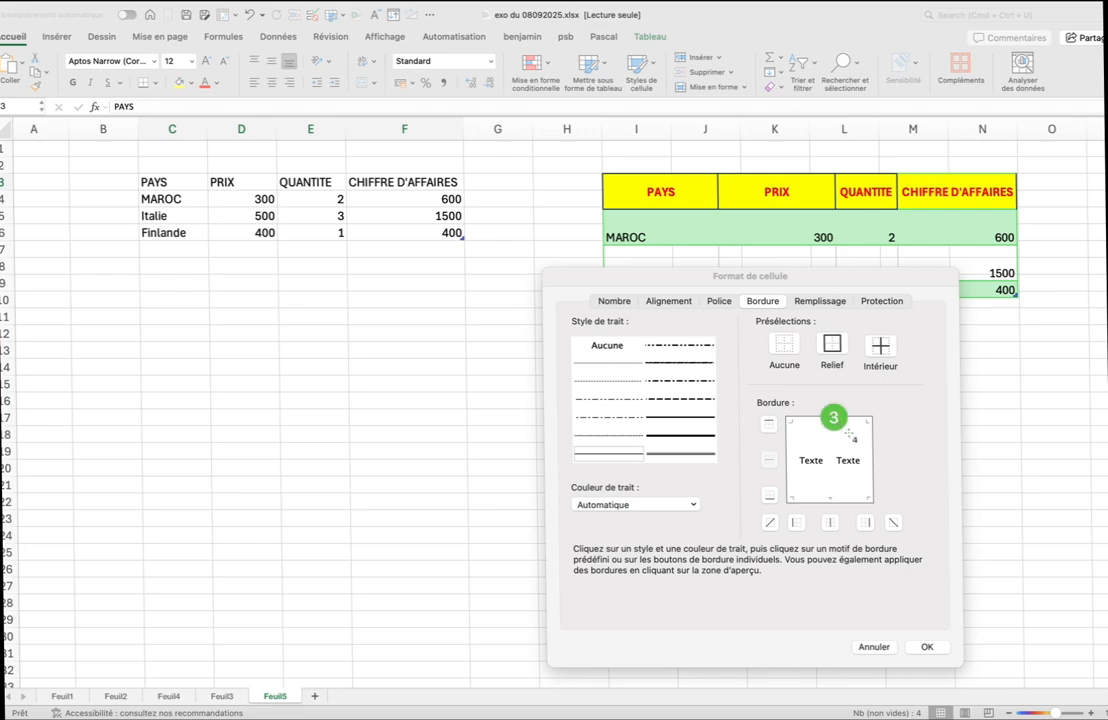
pyautogui.click(870, 454)
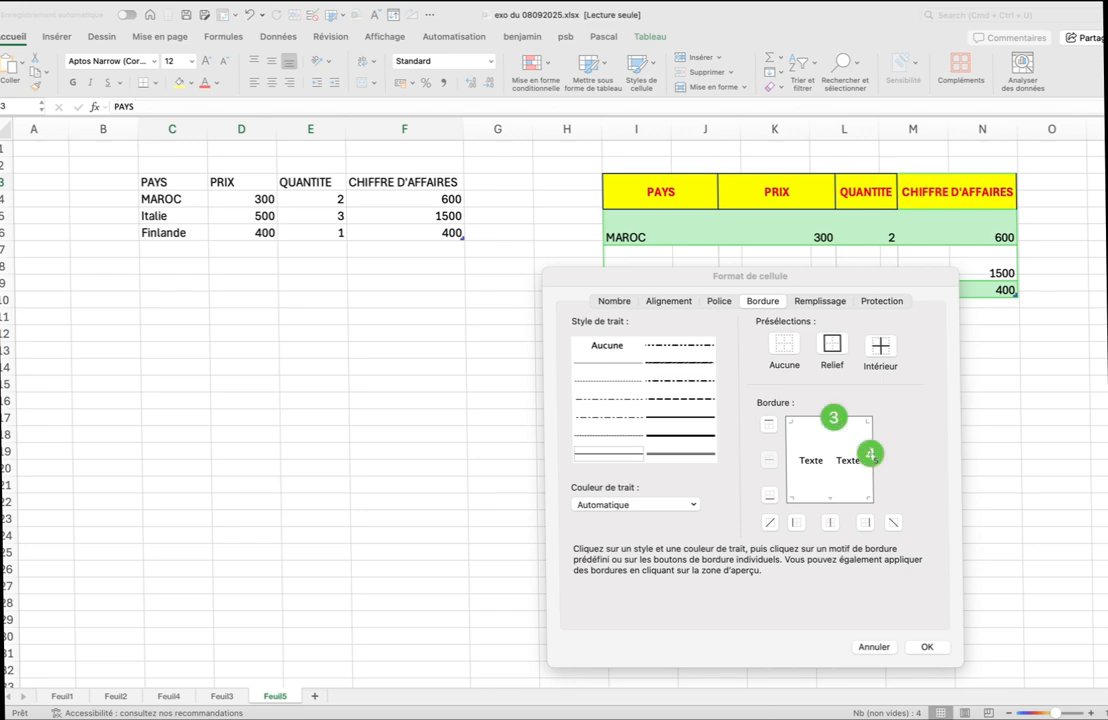
pyautogui.click(818, 502)
pyautogui.click(783, 463)
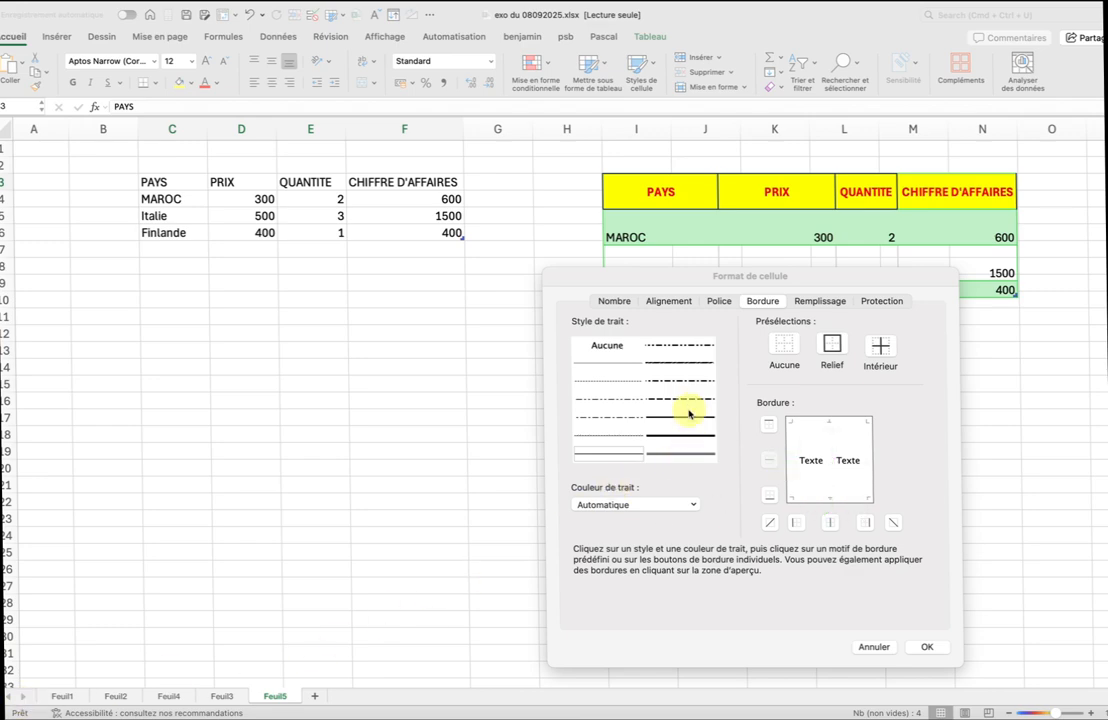
# - Give the header cells C3:F3 black outline and inside borders in the slanted dash-dot line style
pyautogui.click(674, 370)
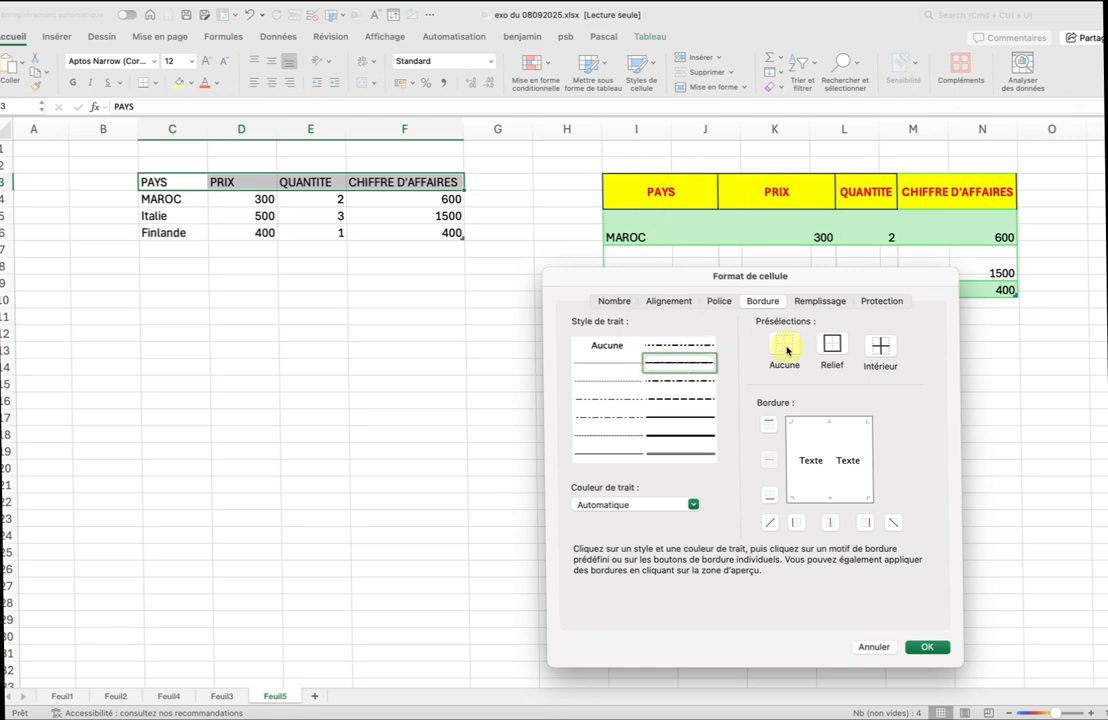
pyautogui.click(632, 506)
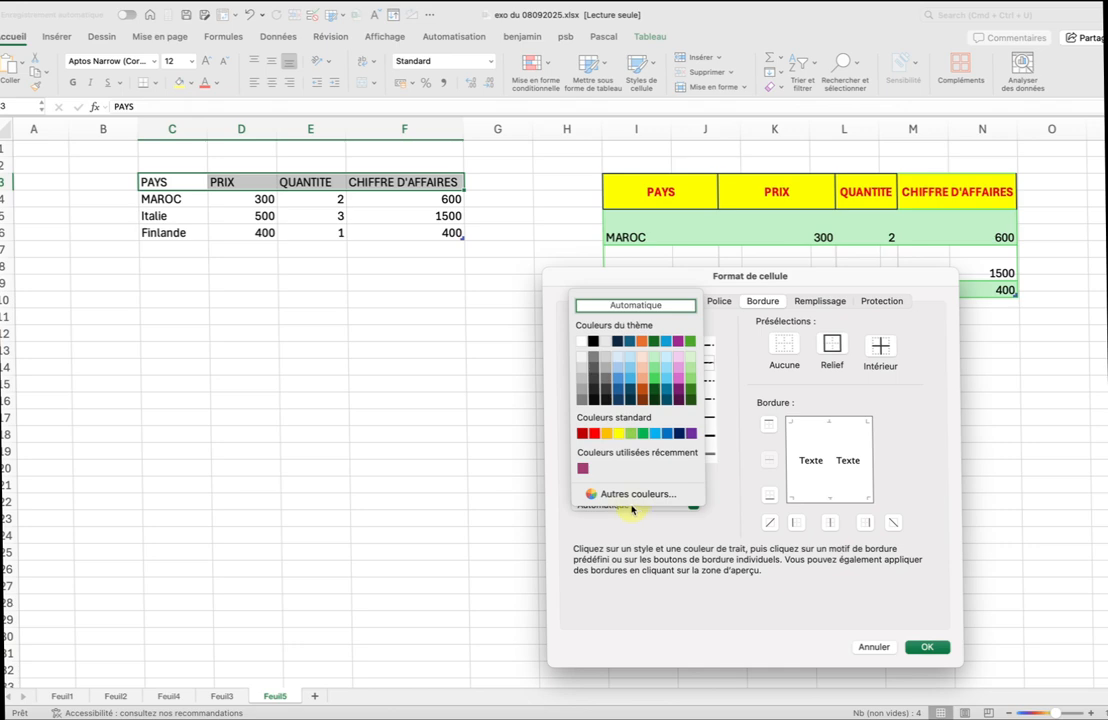
pyautogui.click(593, 342)
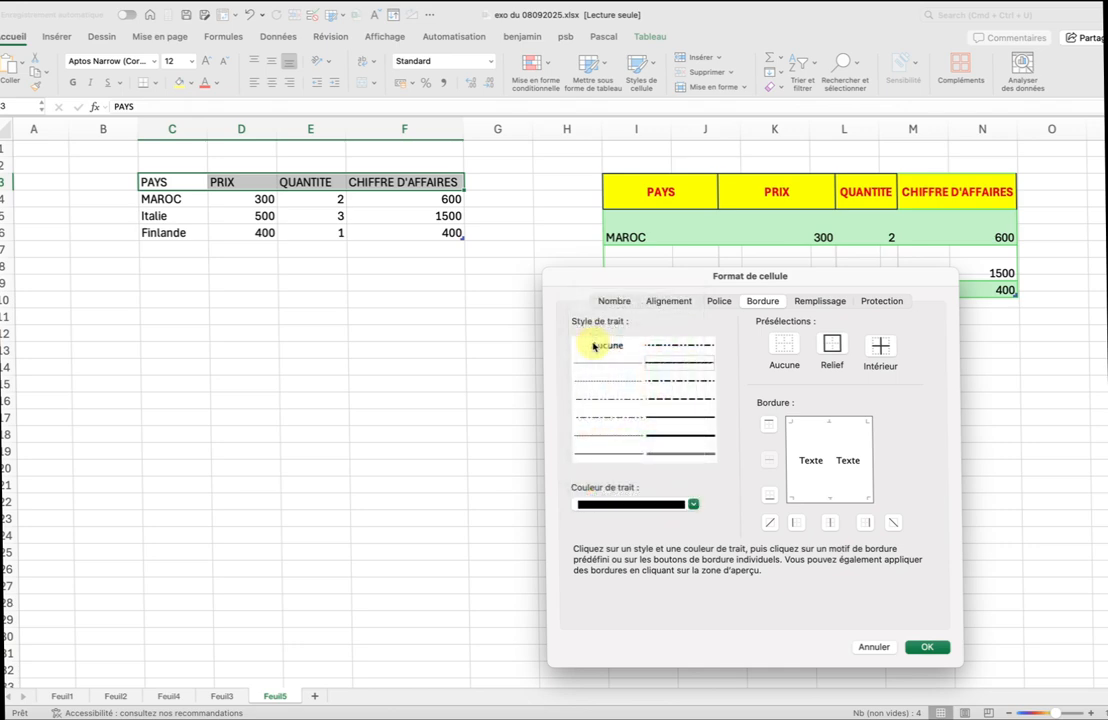
pyautogui.click(832, 345)
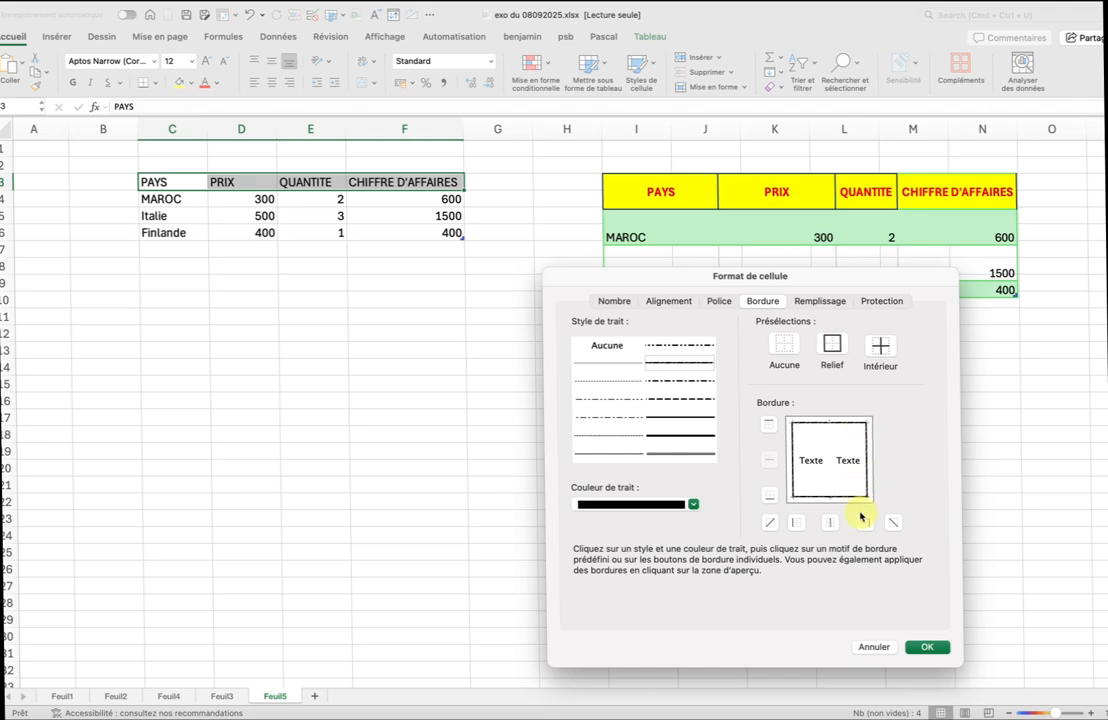
pyautogui.click(881, 345)
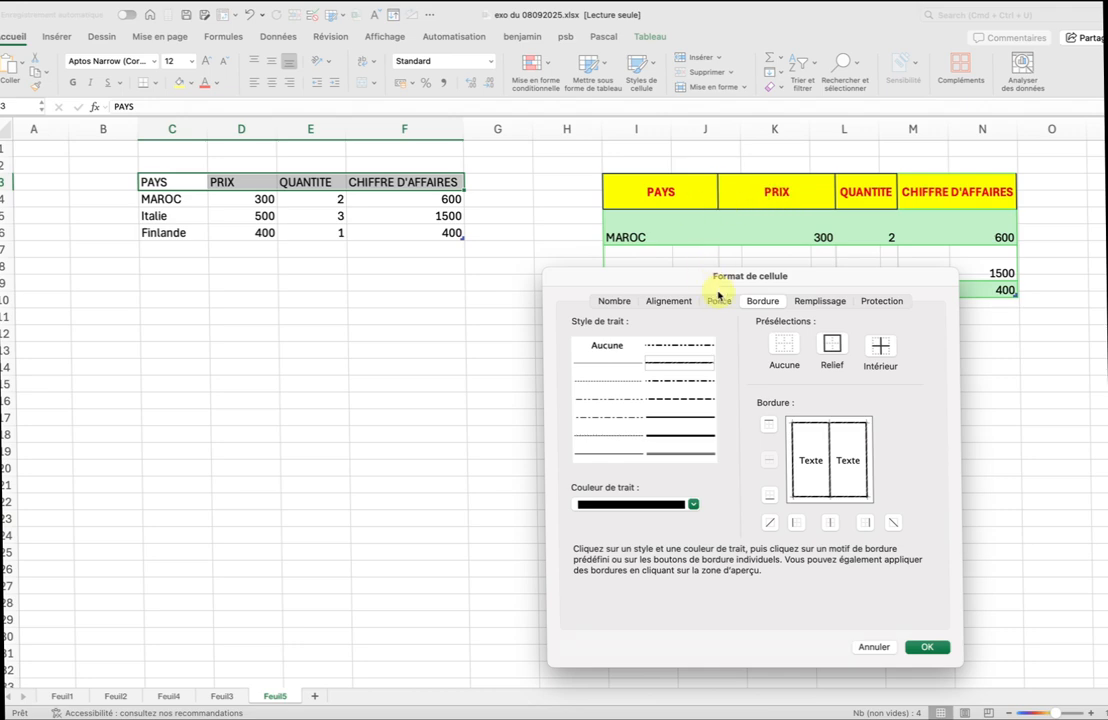
# - Set the header cells' background color to standard yellow and apply the cell format settings
pyautogui.click(810, 301)
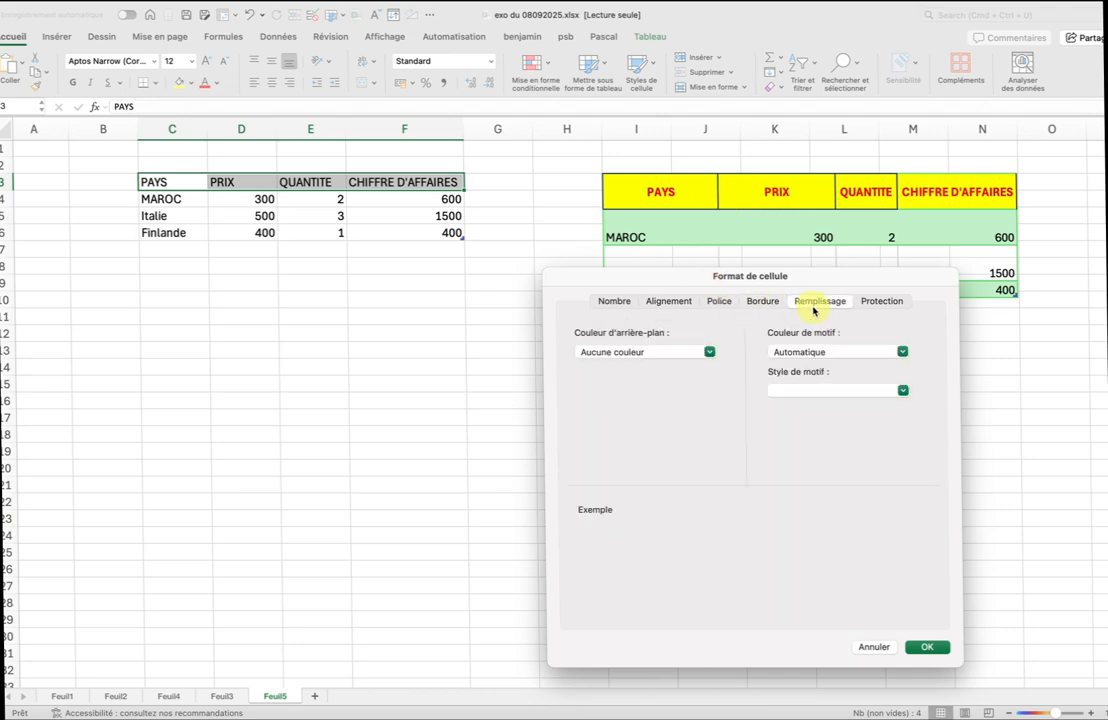
pyautogui.click(632, 353)
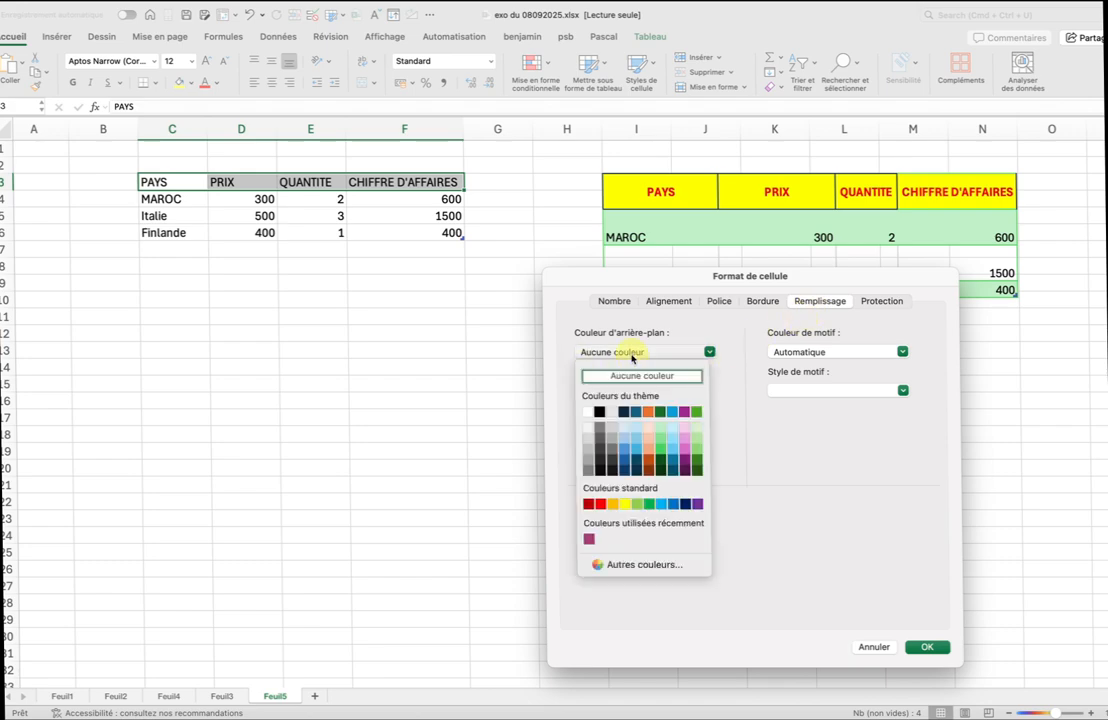
pyautogui.click(624, 503)
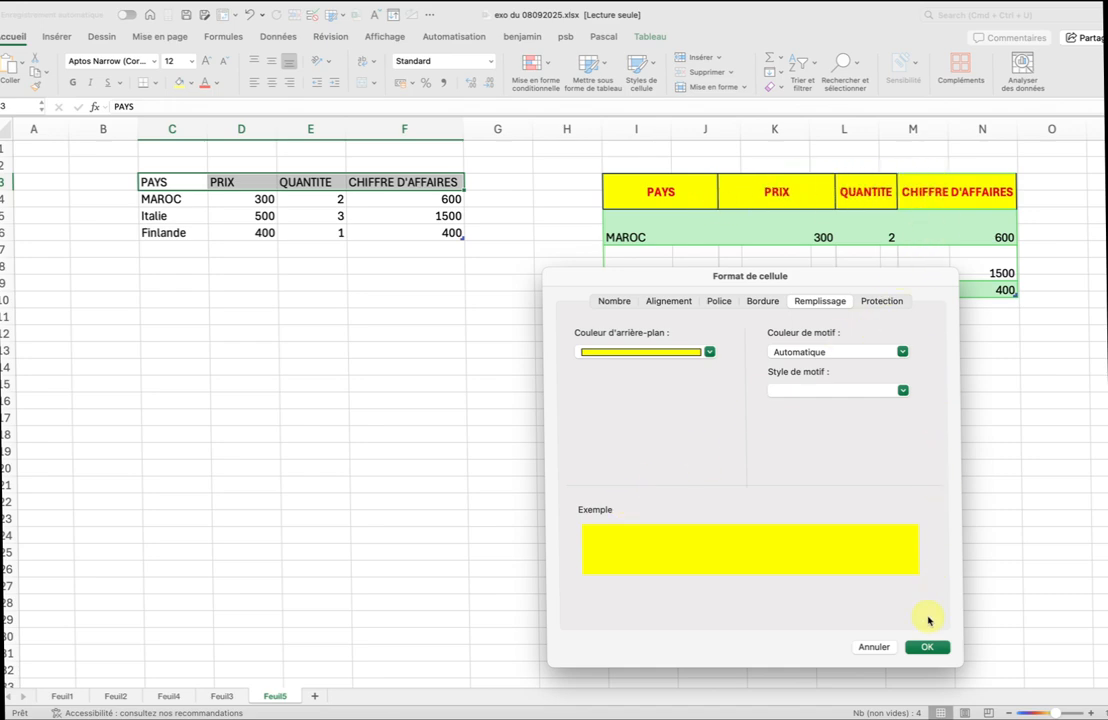
pyautogui.click(927, 647)
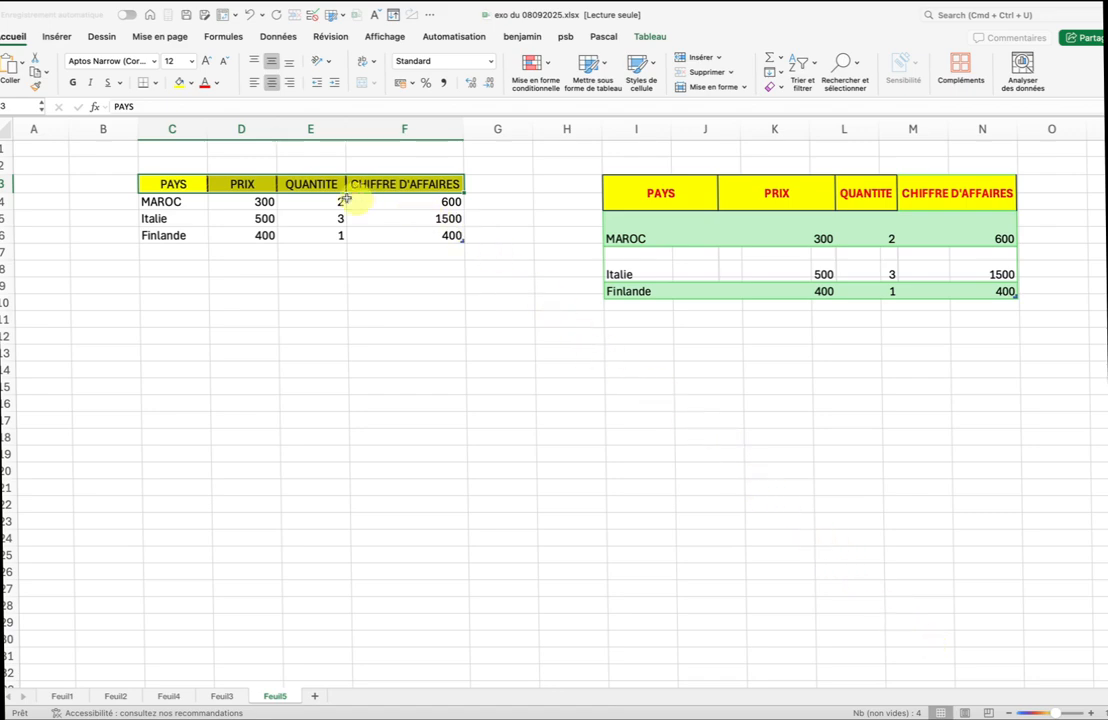
# - Reopen the cell format settings for header cells C3:F3 and apply a standard red font in Gras style
pyautogui.rightClick(187, 186)
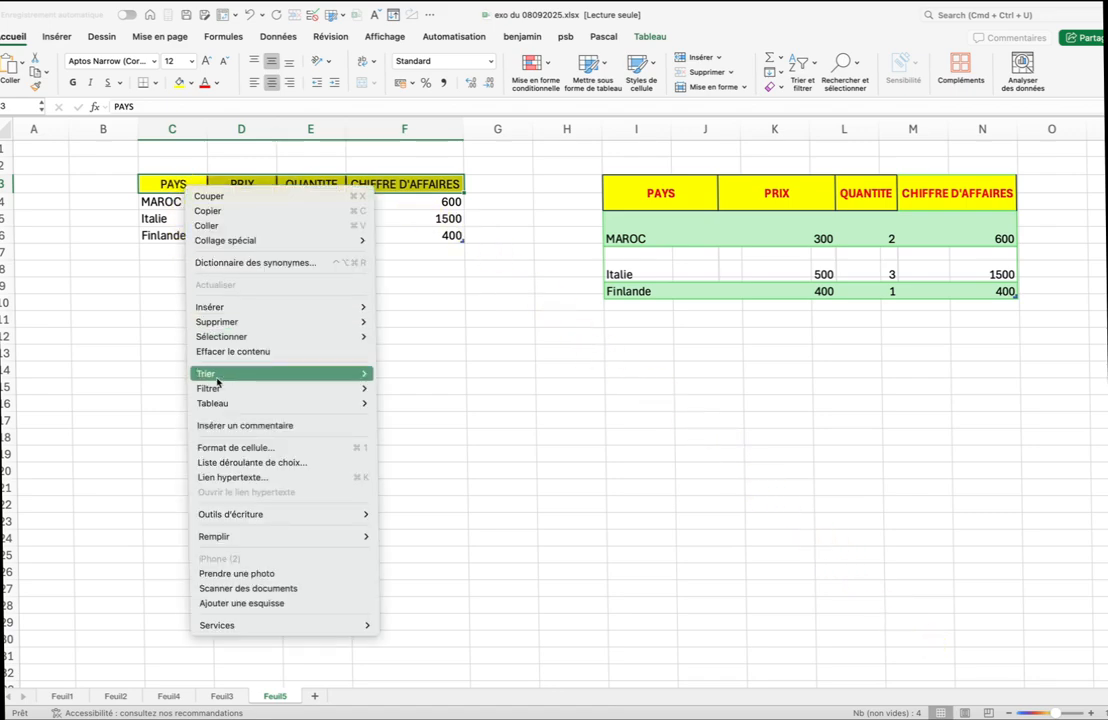
pyautogui.click(230, 448)
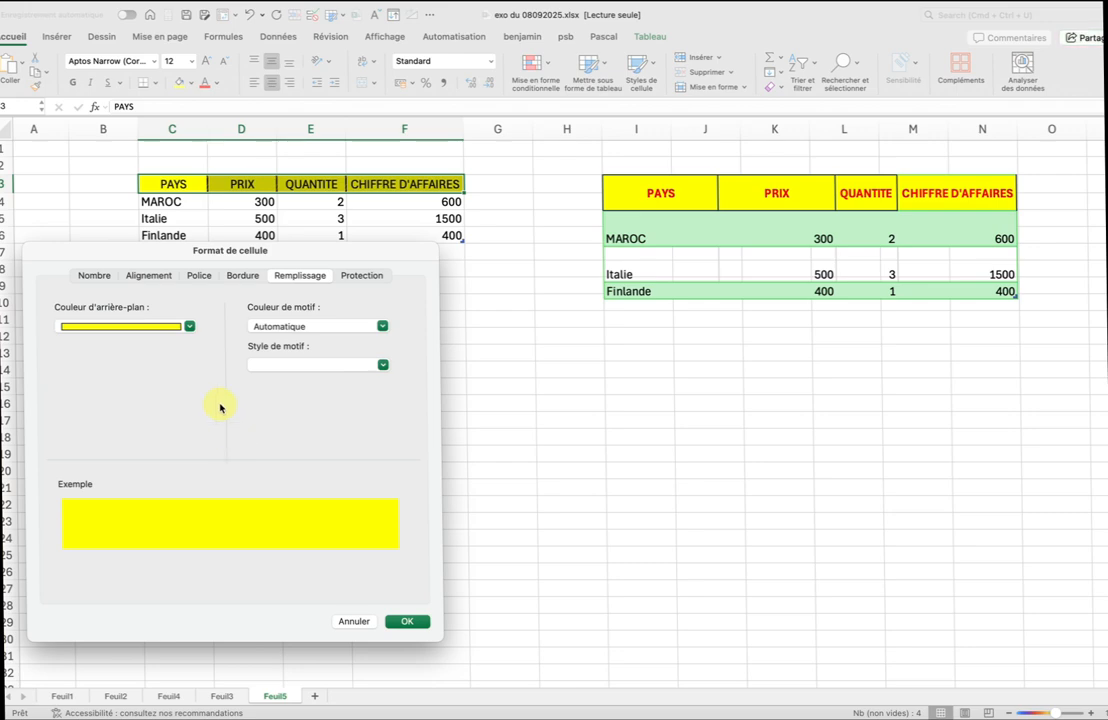
pyautogui.click(196, 276)
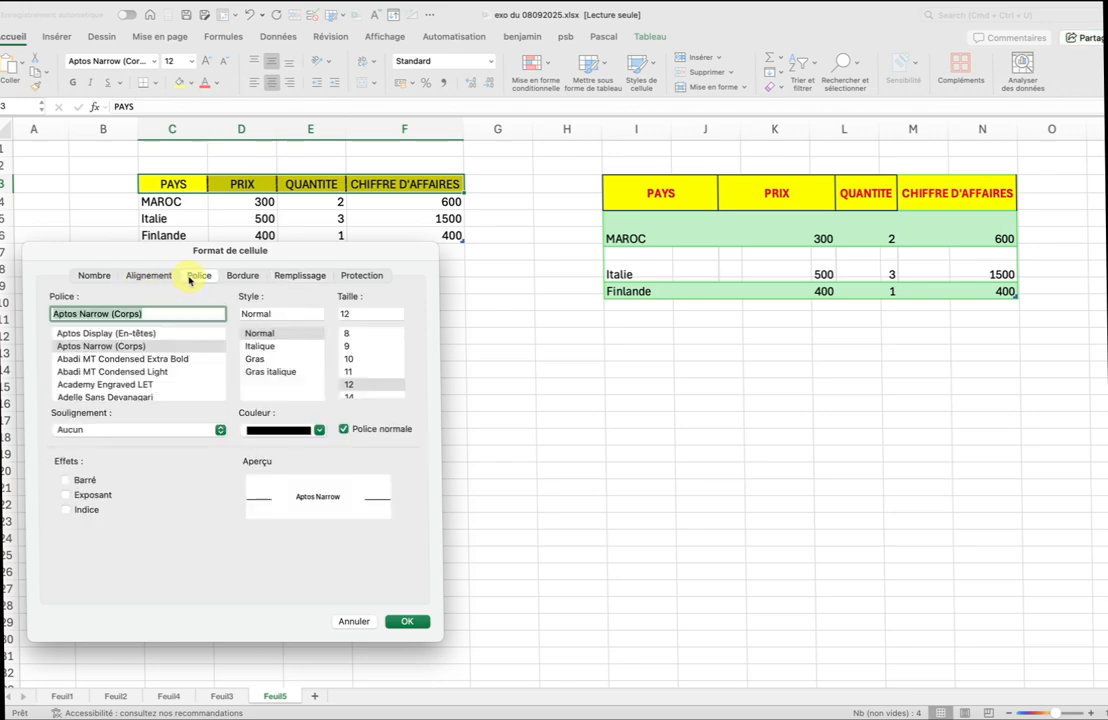
pyautogui.click(280, 430)
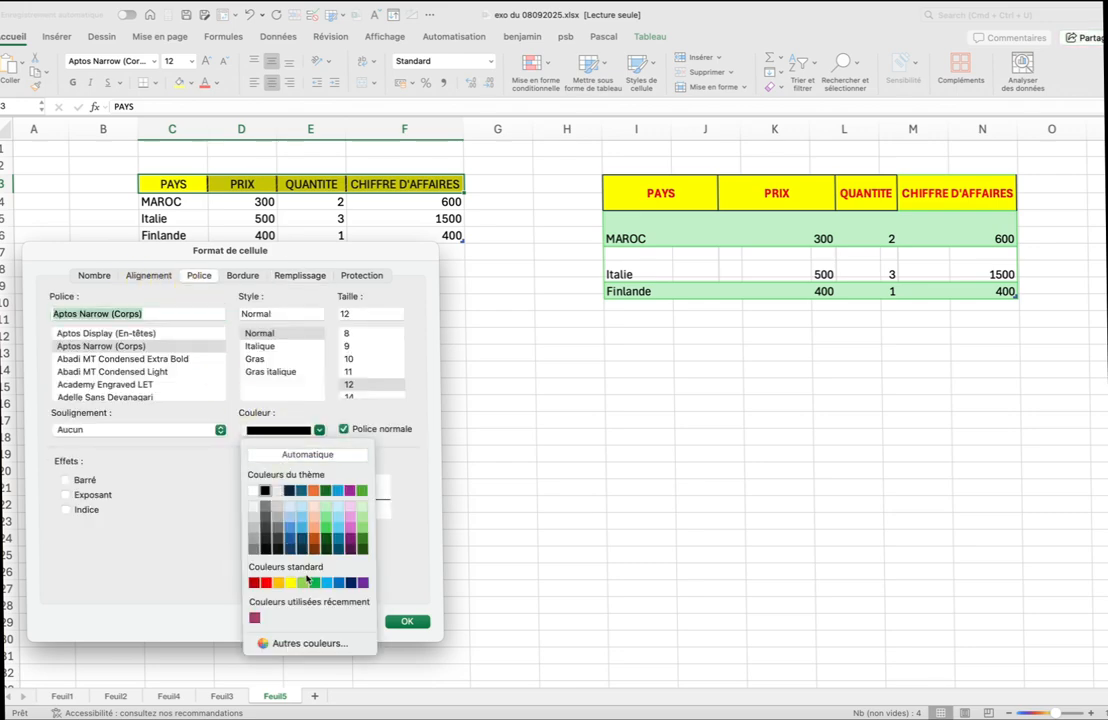
pyautogui.click(266, 582)
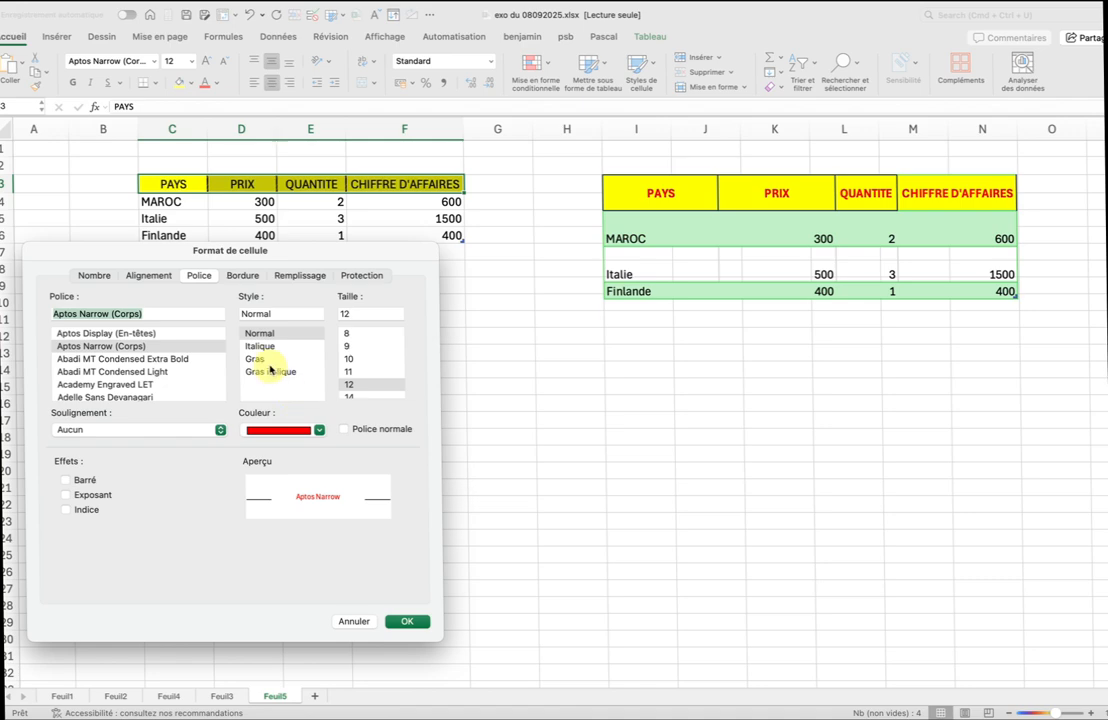
pyautogui.click(260, 359)
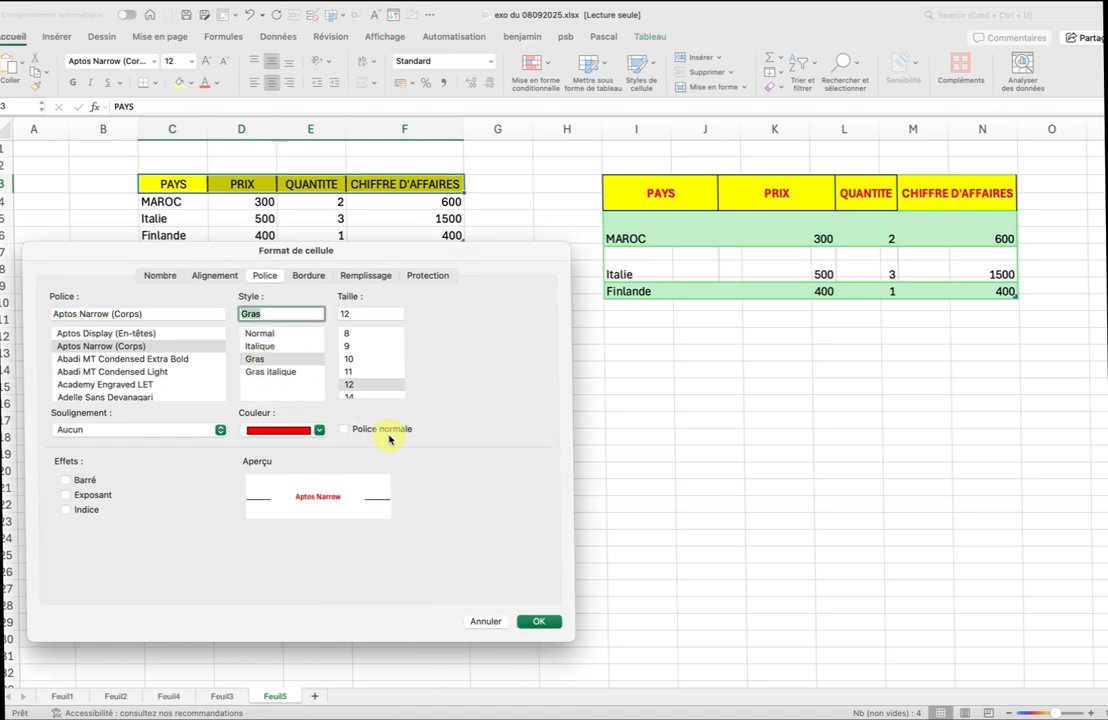
pyautogui.click(553, 624)
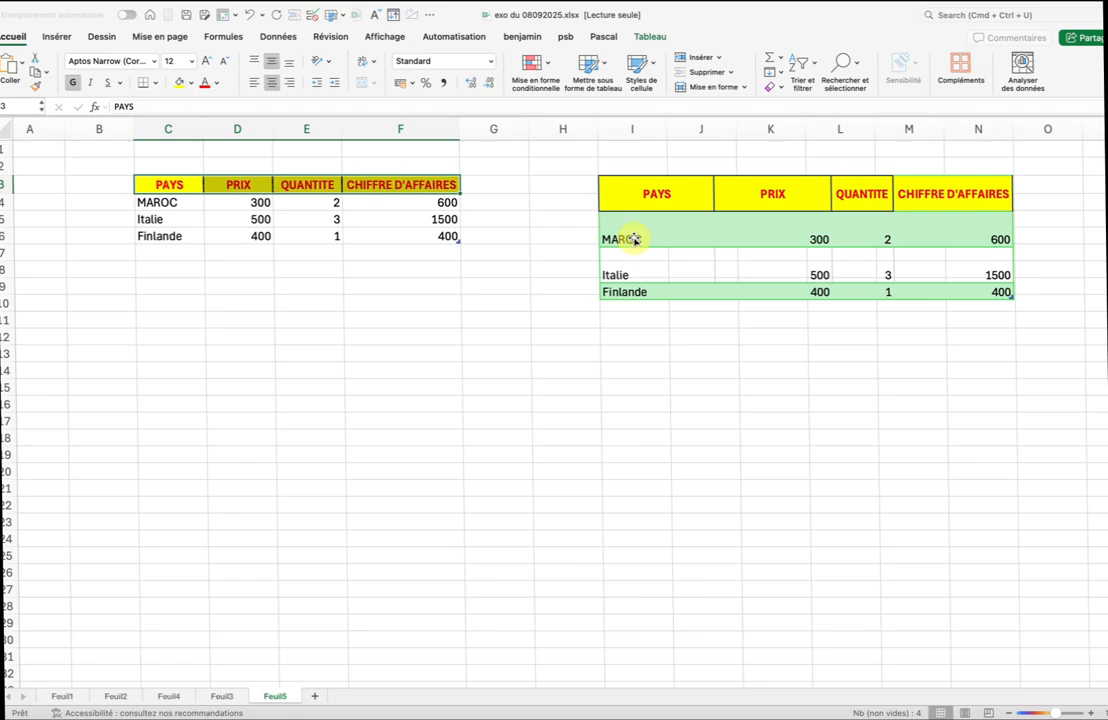
# - Examine the MAROC row cells of the finished table on sheet Feuil3 and return to Feuil5
pyautogui.click(224, 698)
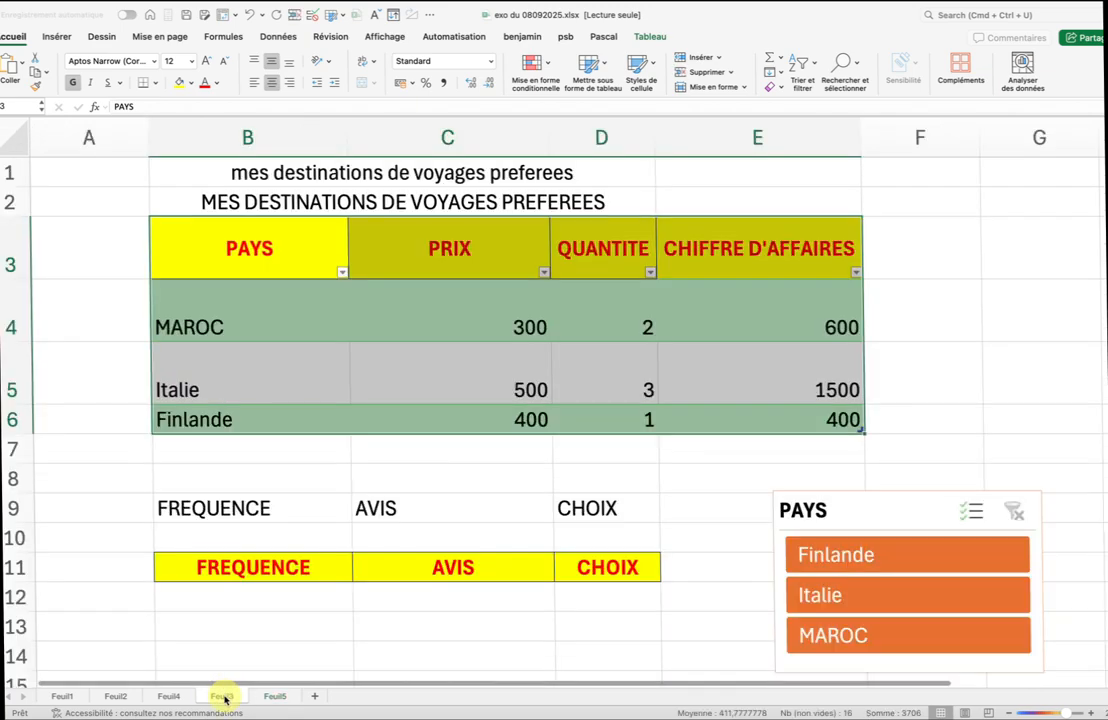
pyautogui.click(287, 324)
pyautogui.click(435, 317)
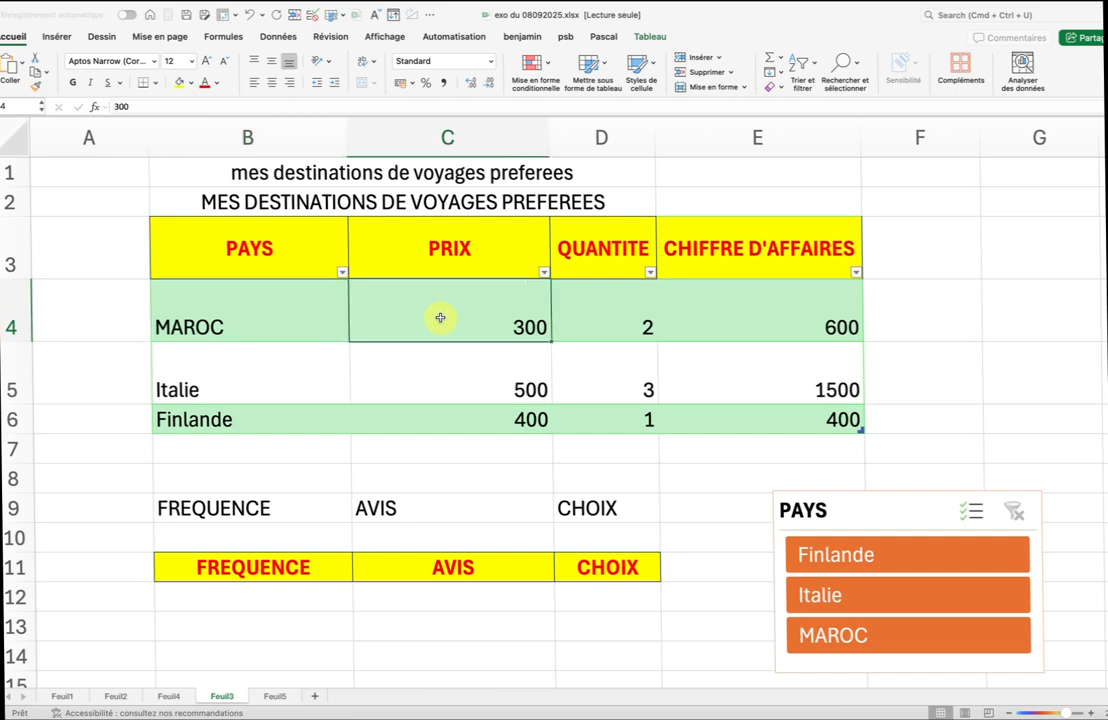
pyautogui.click(606, 307)
pyautogui.click(717, 305)
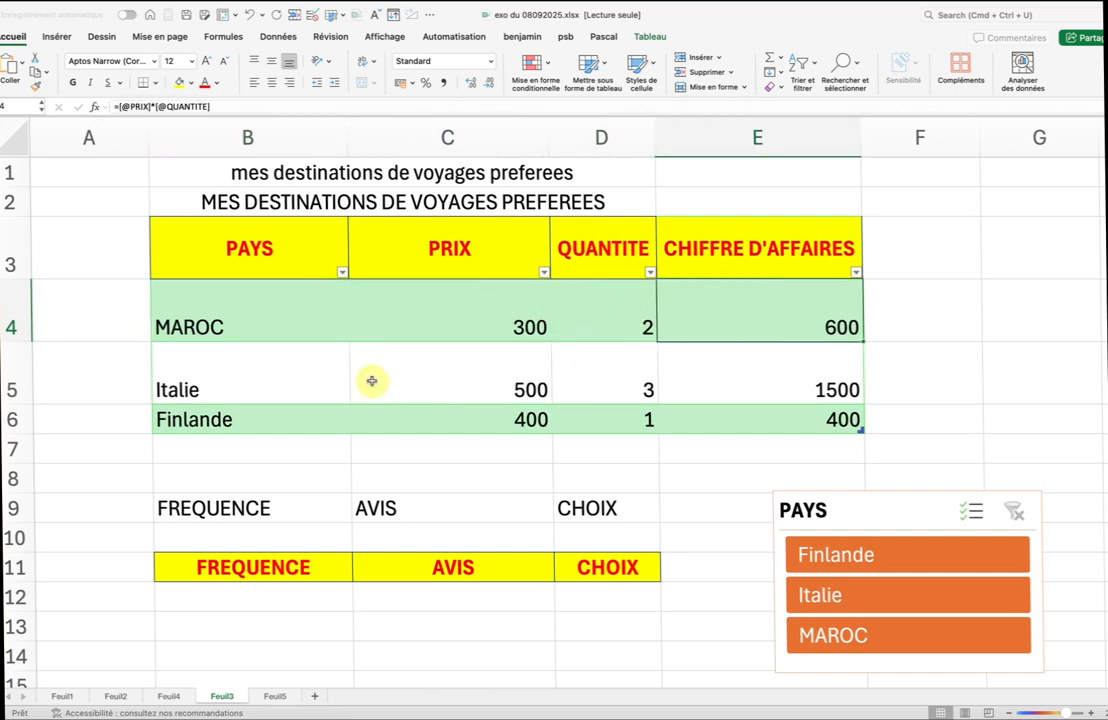
pyautogui.click(274, 697)
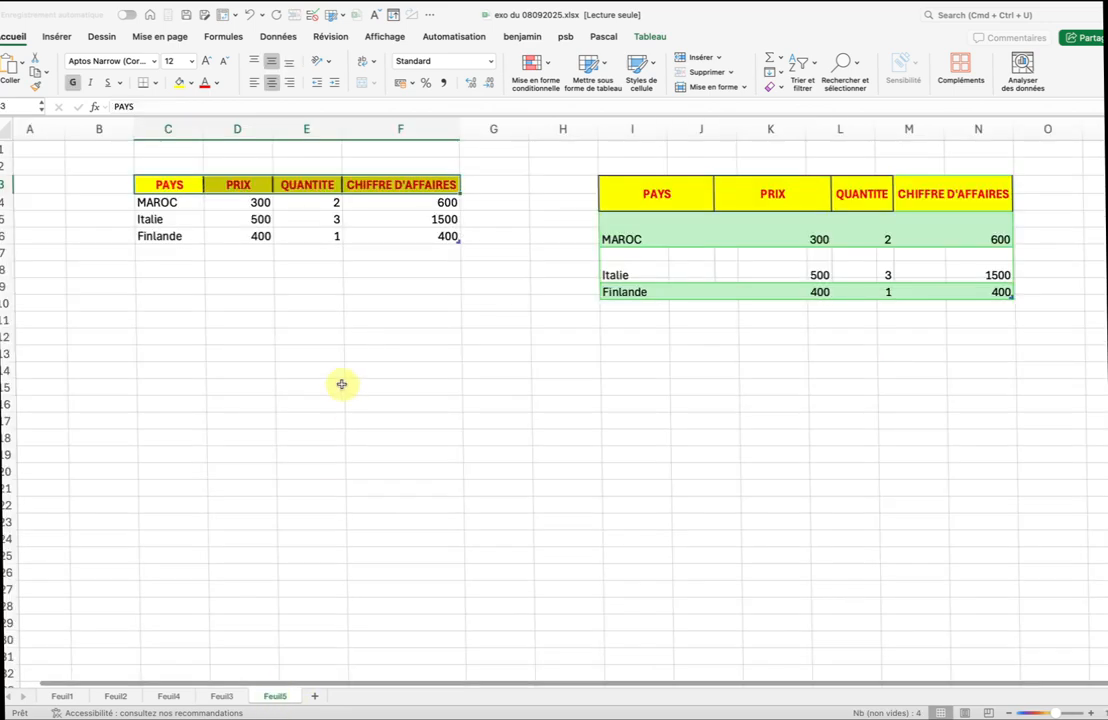
# - Fill the MAROC row C4:F4 with a custom light green and copy its formatting onto the Finlande row C6:F6
pyautogui.moveTo(152, 203); pyautogui.dragTo(372, 199)
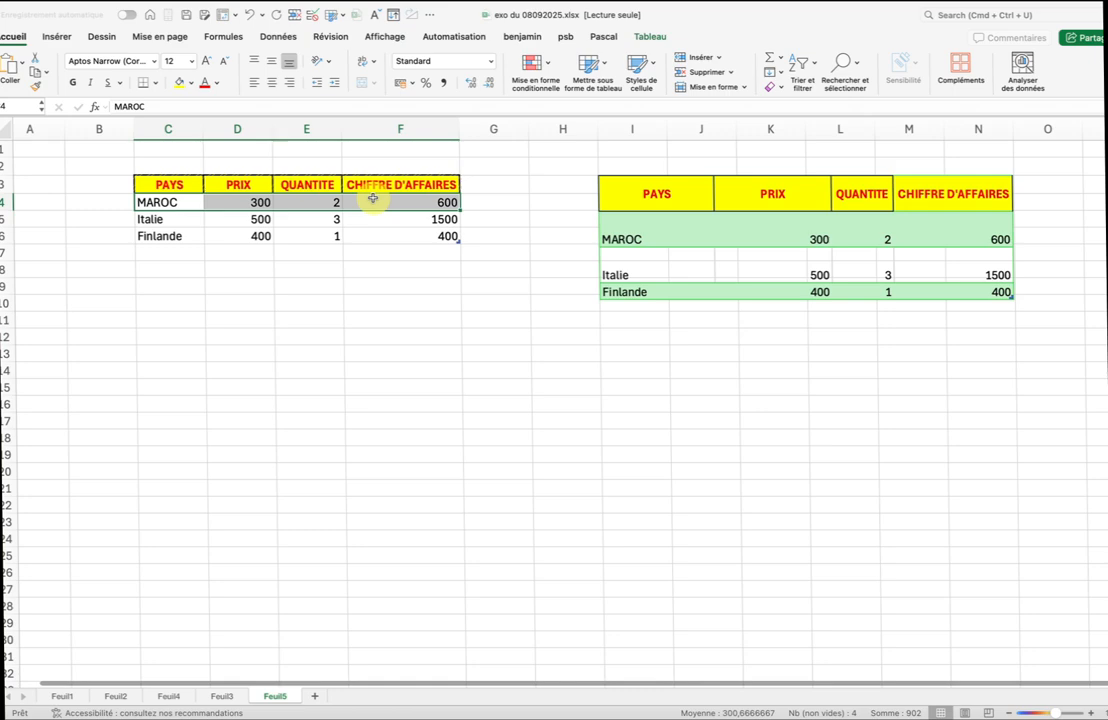
pyautogui.click(192, 84)
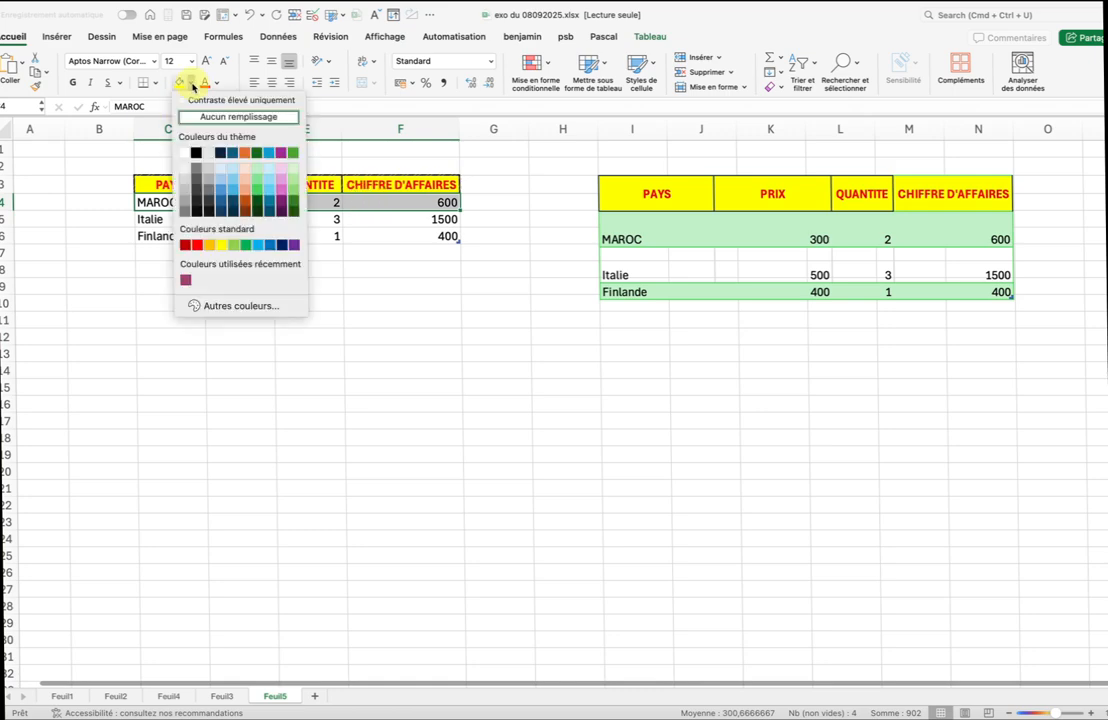
pyautogui.click(245, 305)
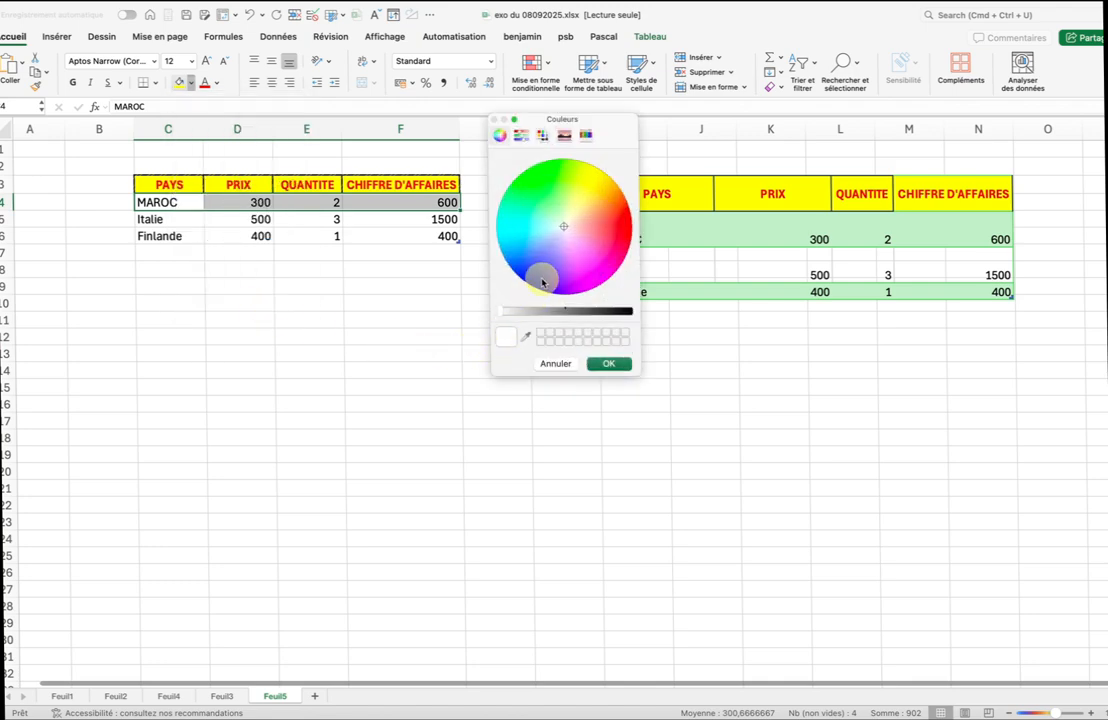
pyautogui.click(545, 205)
pyautogui.moveTo(545, 205)
pyautogui.mouseDown()
pyautogui.moveTo(549, 189)
pyautogui.moveTo(562, 204)
pyautogui.mouseUp()
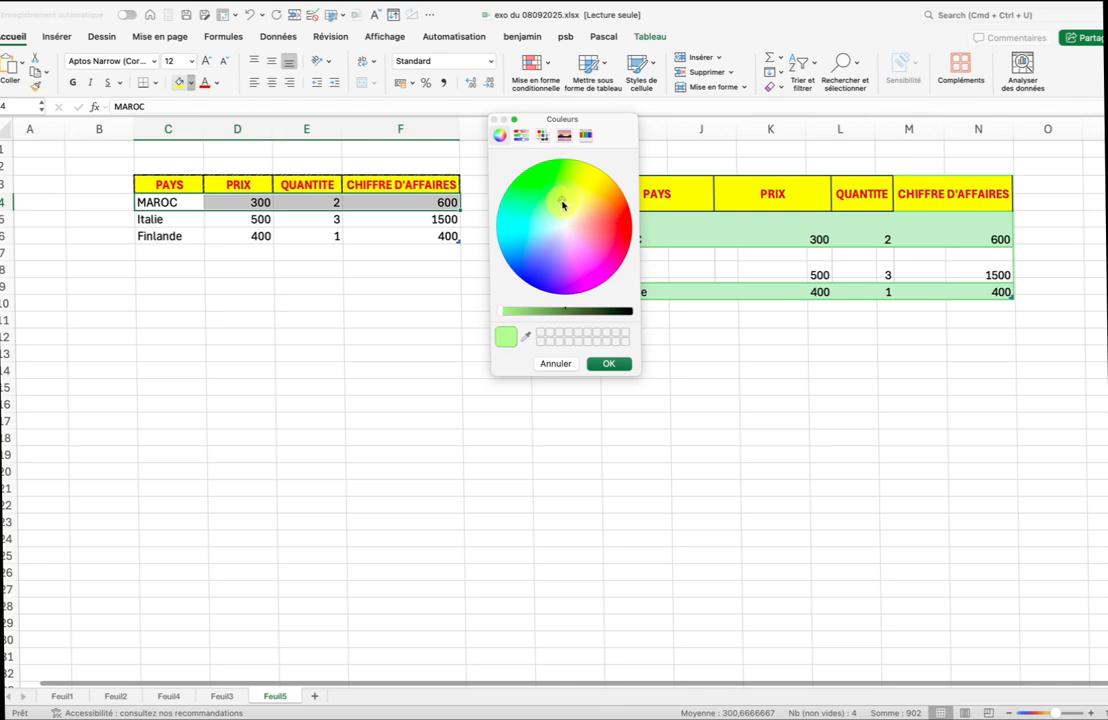
pyautogui.click(609, 364)
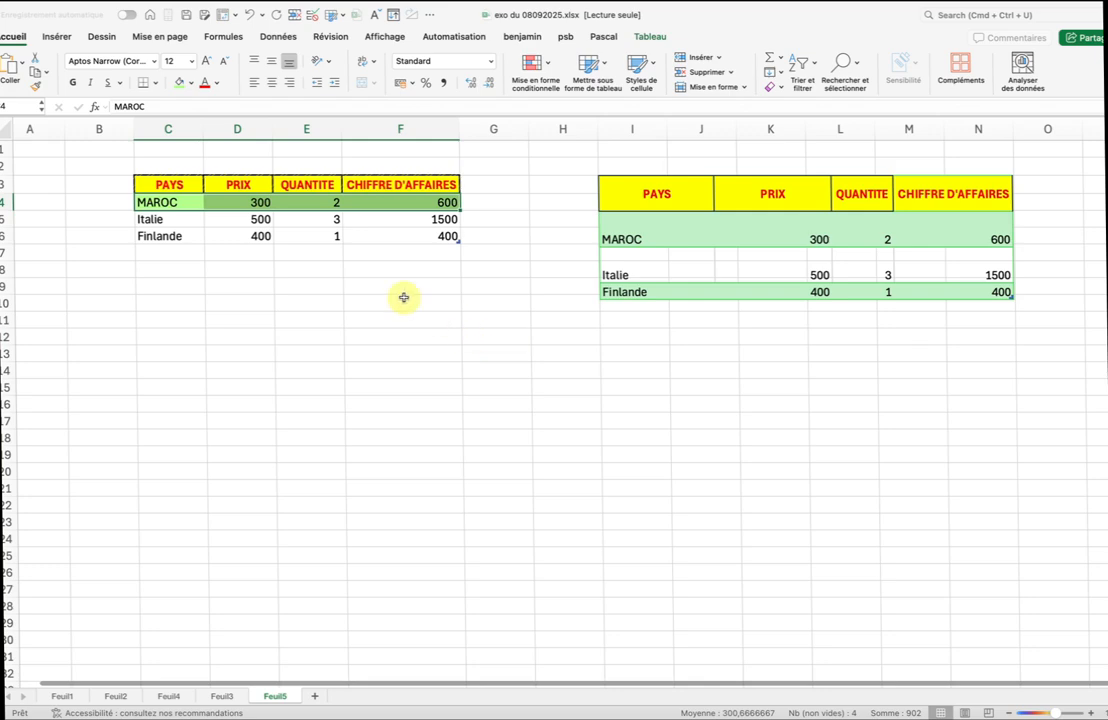
pyautogui.click(37, 88)
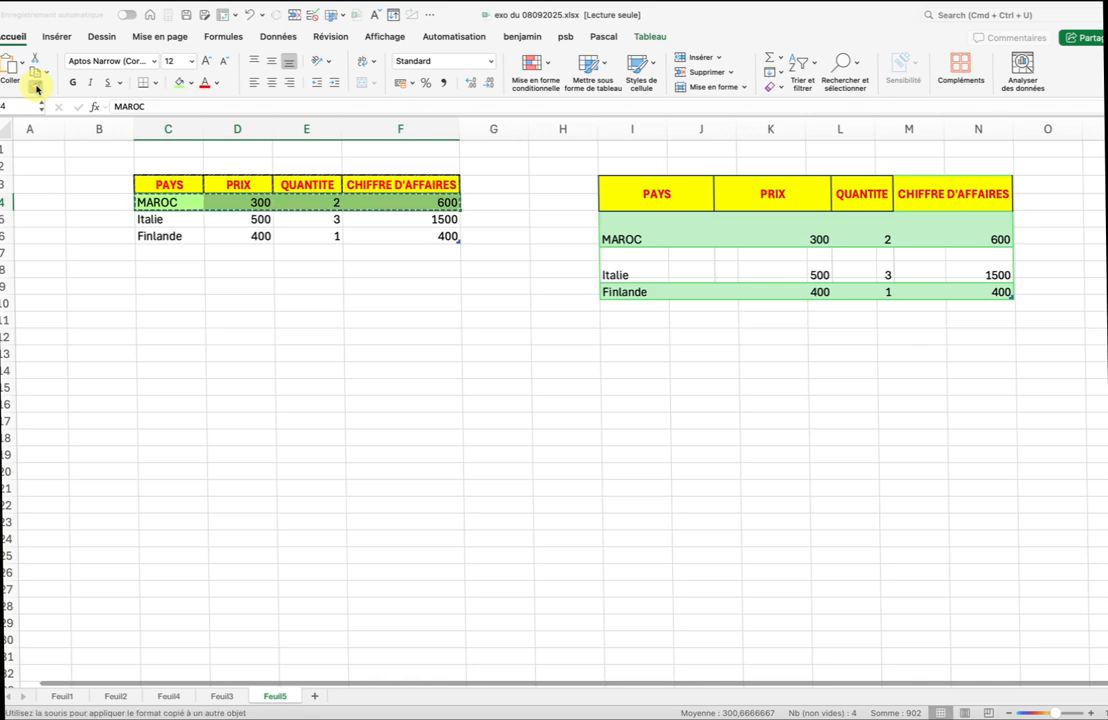
pyautogui.moveTo(172, 236); pyautogui.dragTo(417, 236)
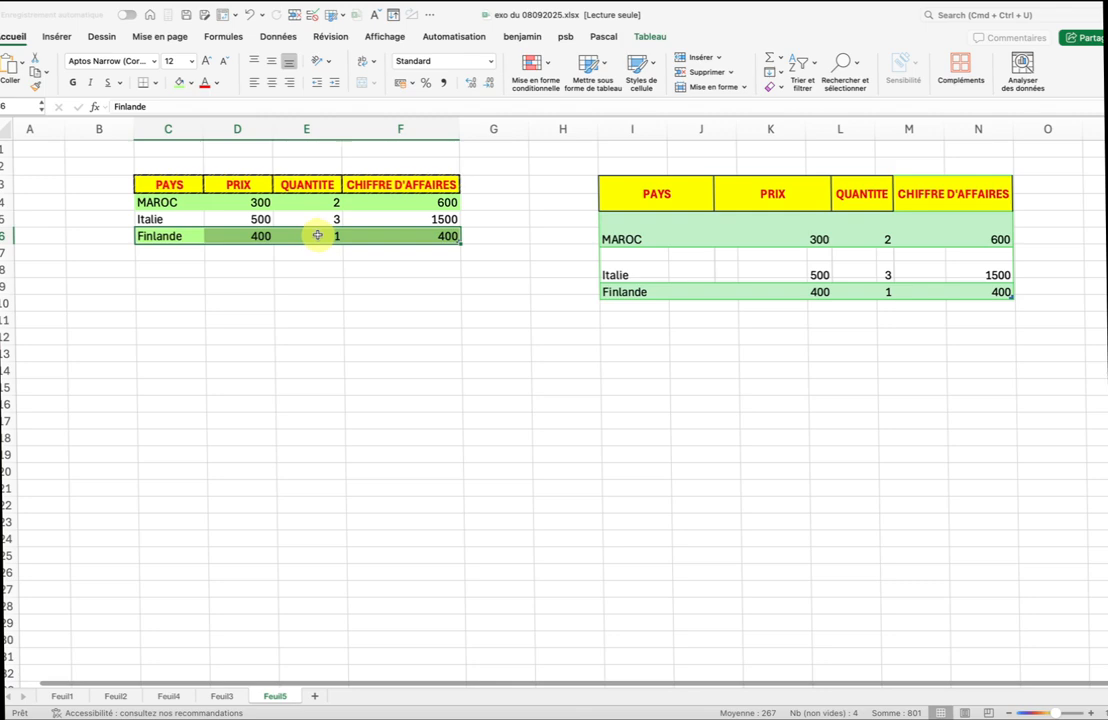
# - Apply the euro Comptabilité number format to the PRIX values D4:D6 and the CHIFFRE D'AFFAIRES values F4:F6
pyautogui.click(241, 202)
pyautogui.moveTo(241, 202); pyautogui.dragTo(240, 233)
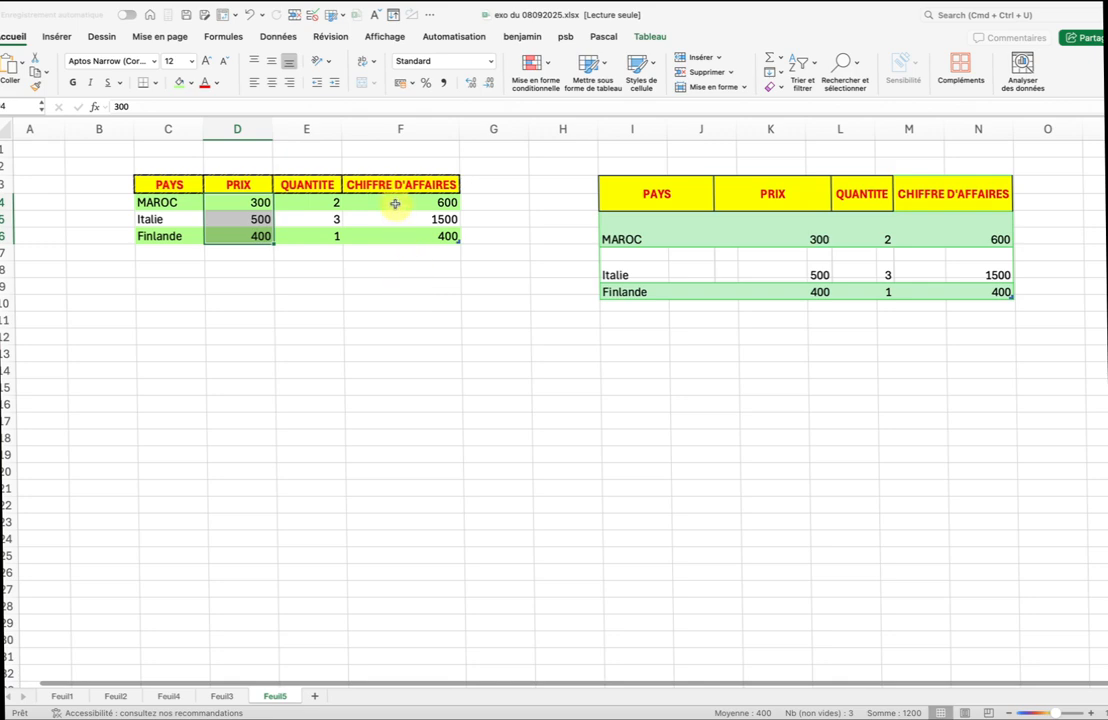
pyautogui.moveTo(395, 204); pyautogui.dragTo(394, 235)
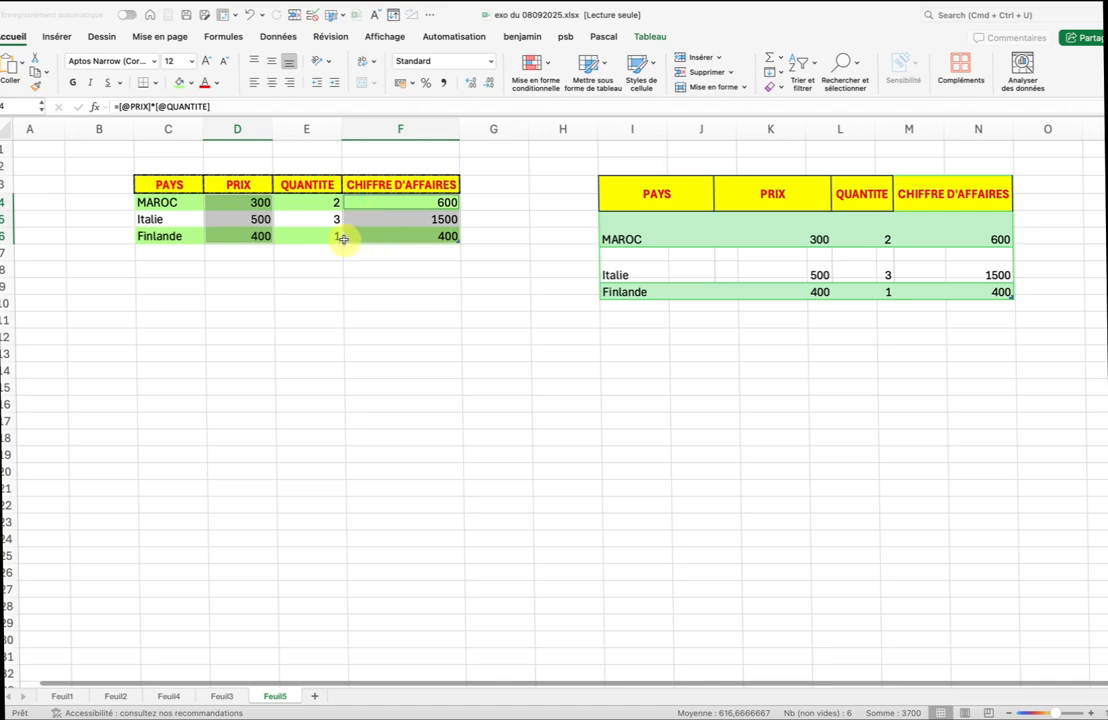
pyautogui.click(21, 705)
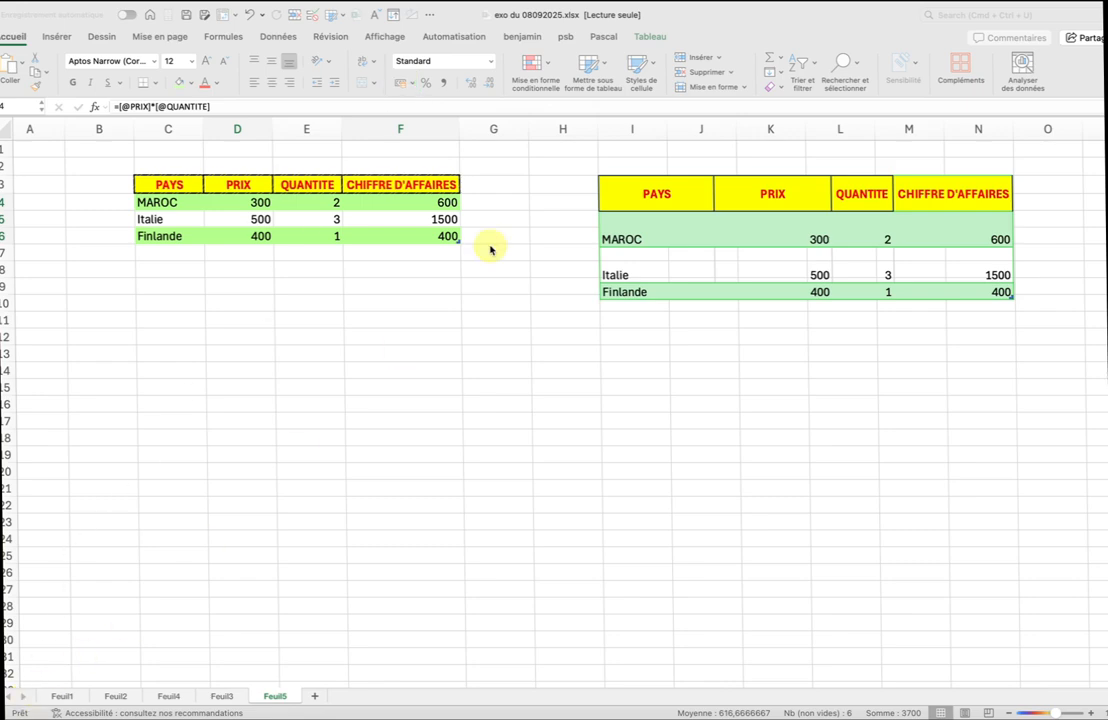
pyautogui.click(405, 86)
pyautogui.click(405, 86)
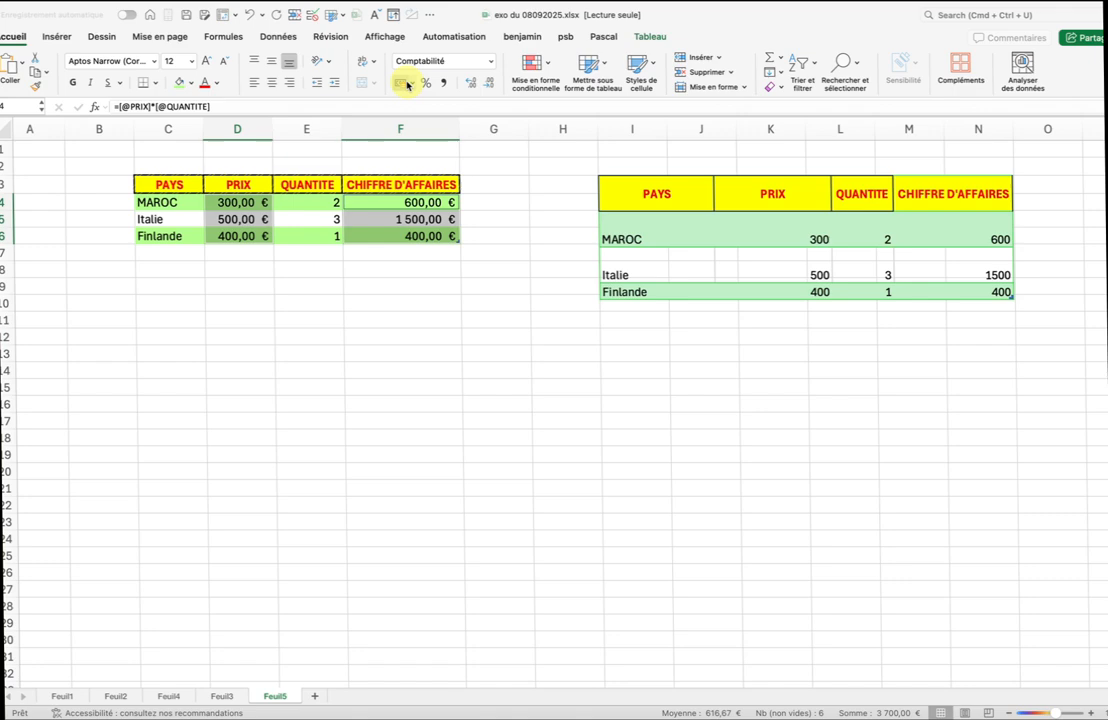
pyautogui.click(270, 302)
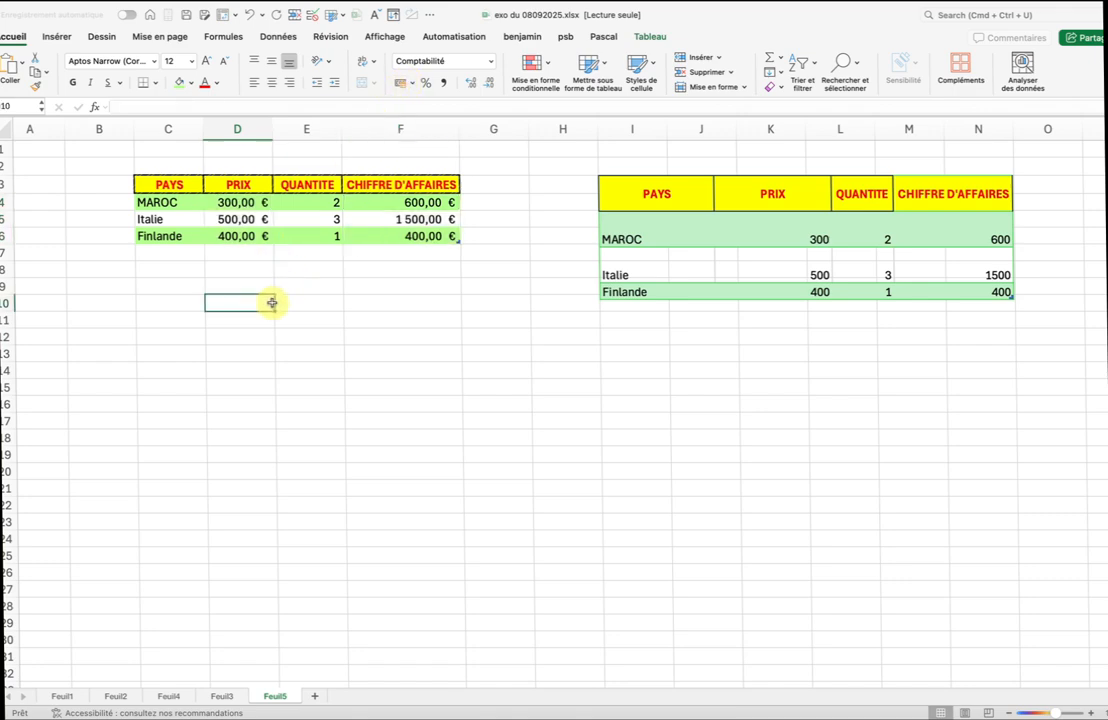
# - Apply a thick light green outline border around the data cells C4:F6
pyautogui.moveTo(157, 202); pyautogui.dragTo(414, 235)
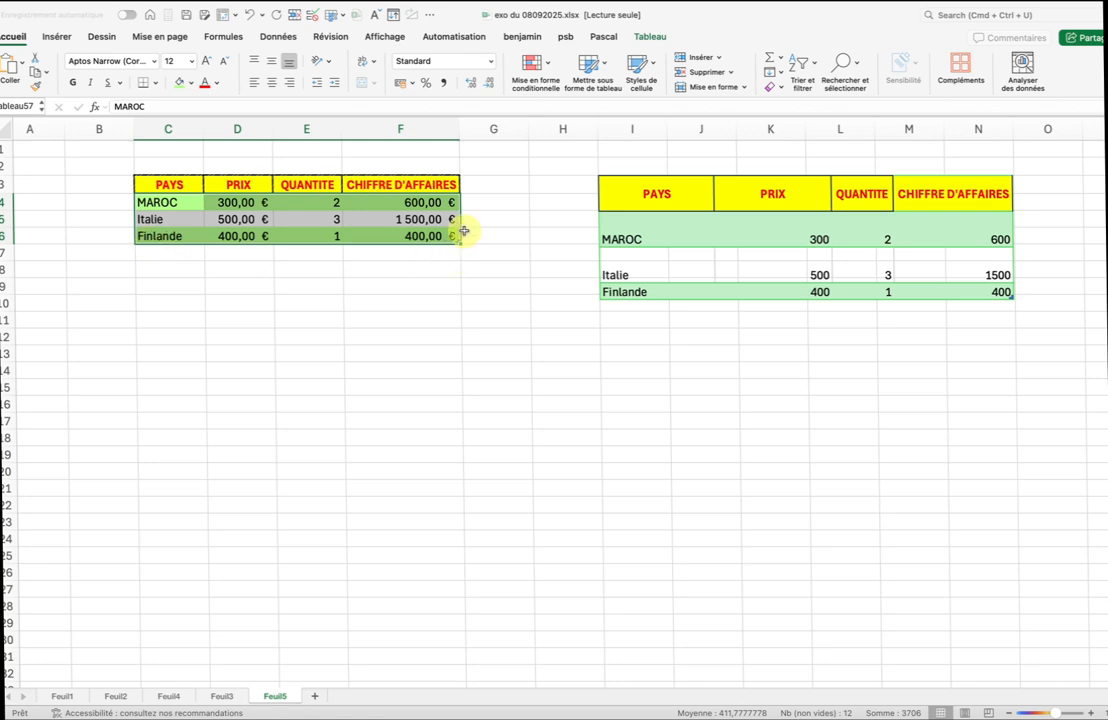
pyautogui.rightClick(410, 209)
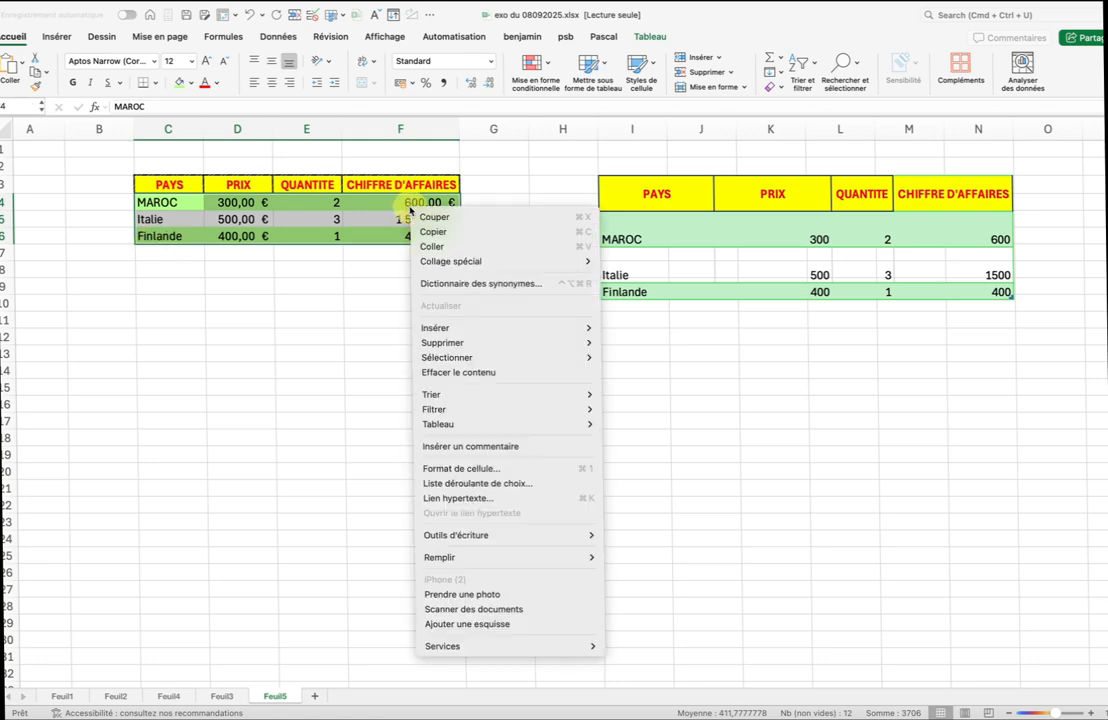
pyautogui.click(462, 468)
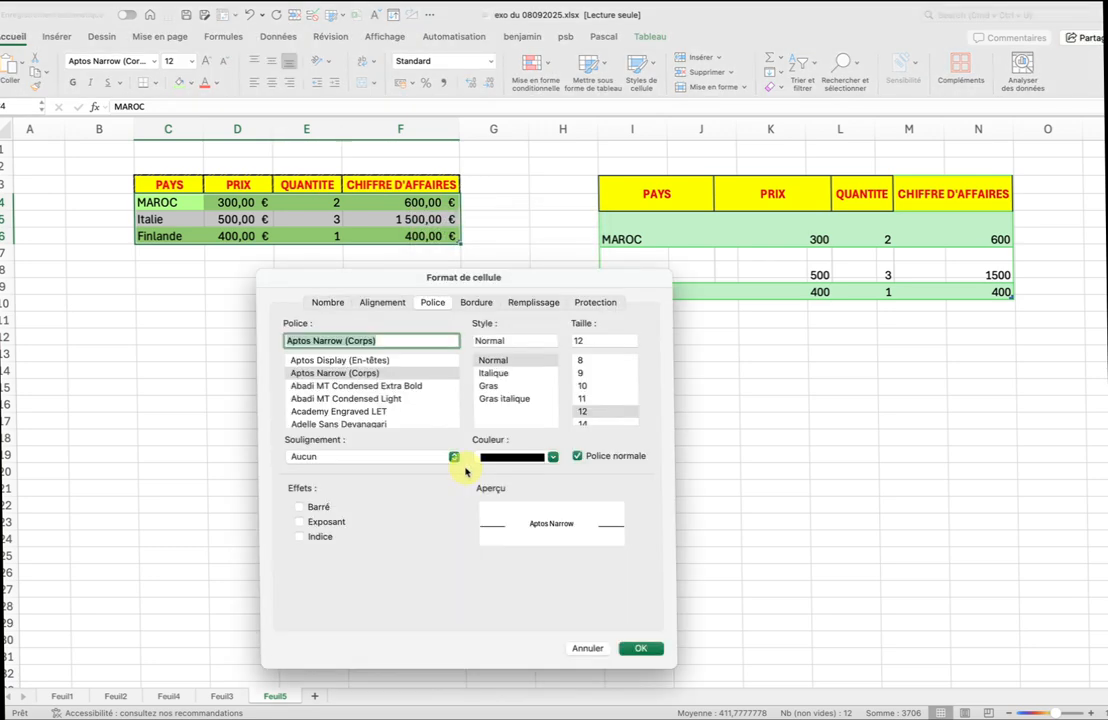
pyautogui.click(476, 301)
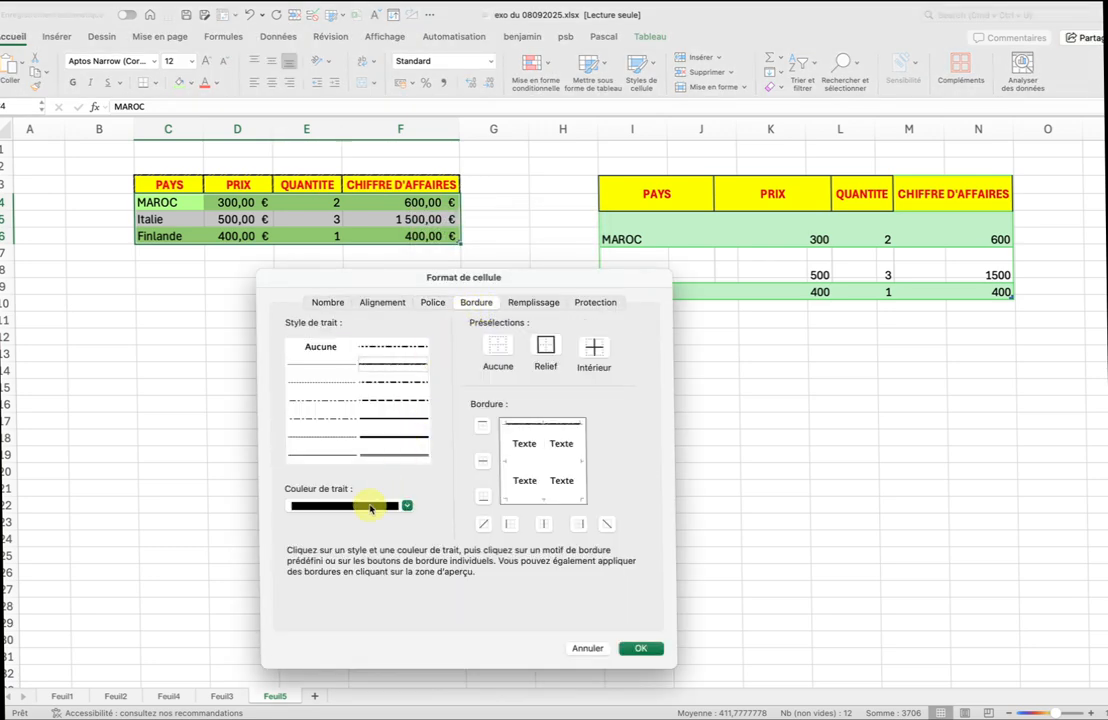
pyautogui.click(391, 364)
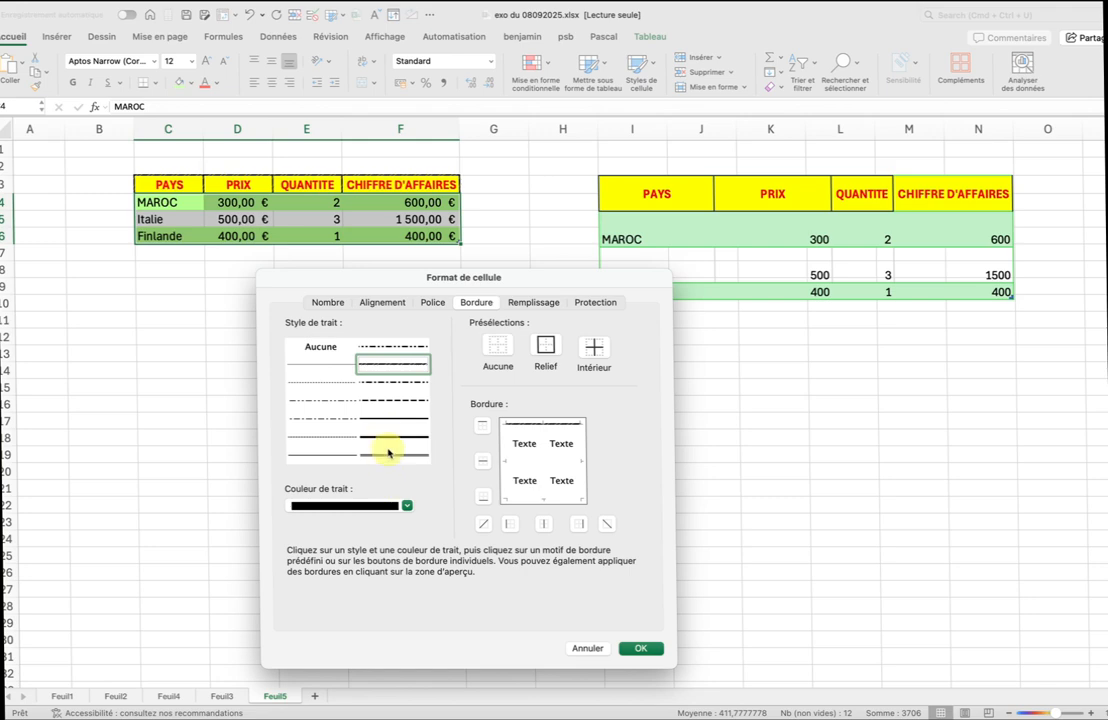
pyautogui.click(388, 436)
pyautogui.click(355, 516)
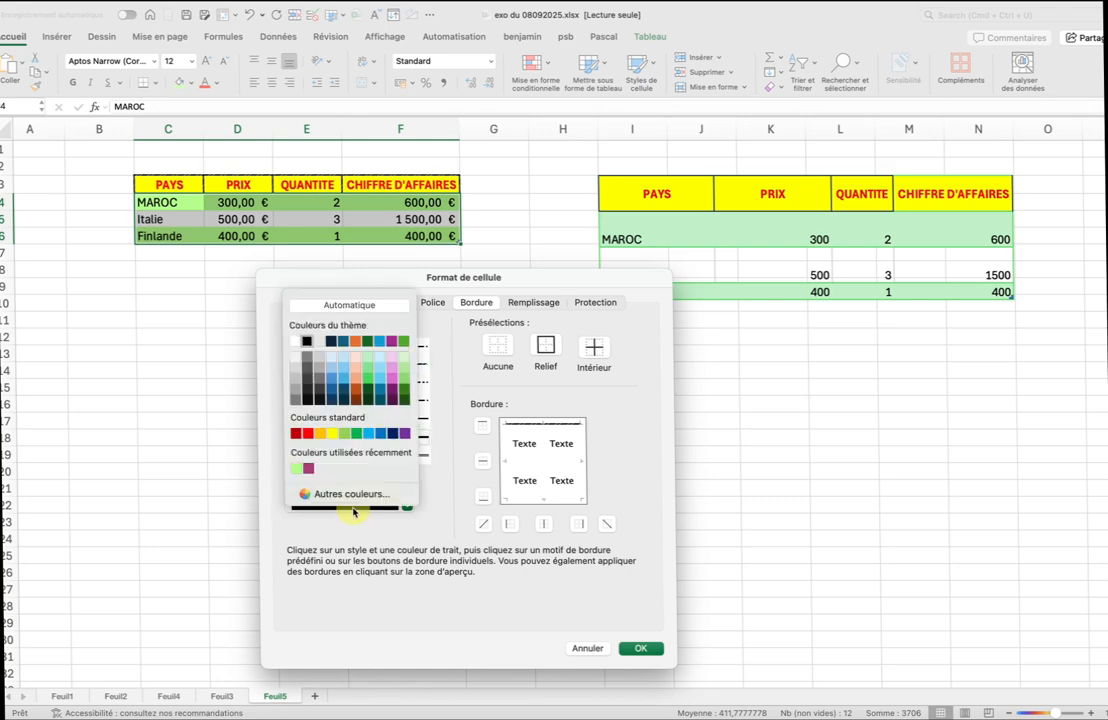
pyautogui.click(295, 469)
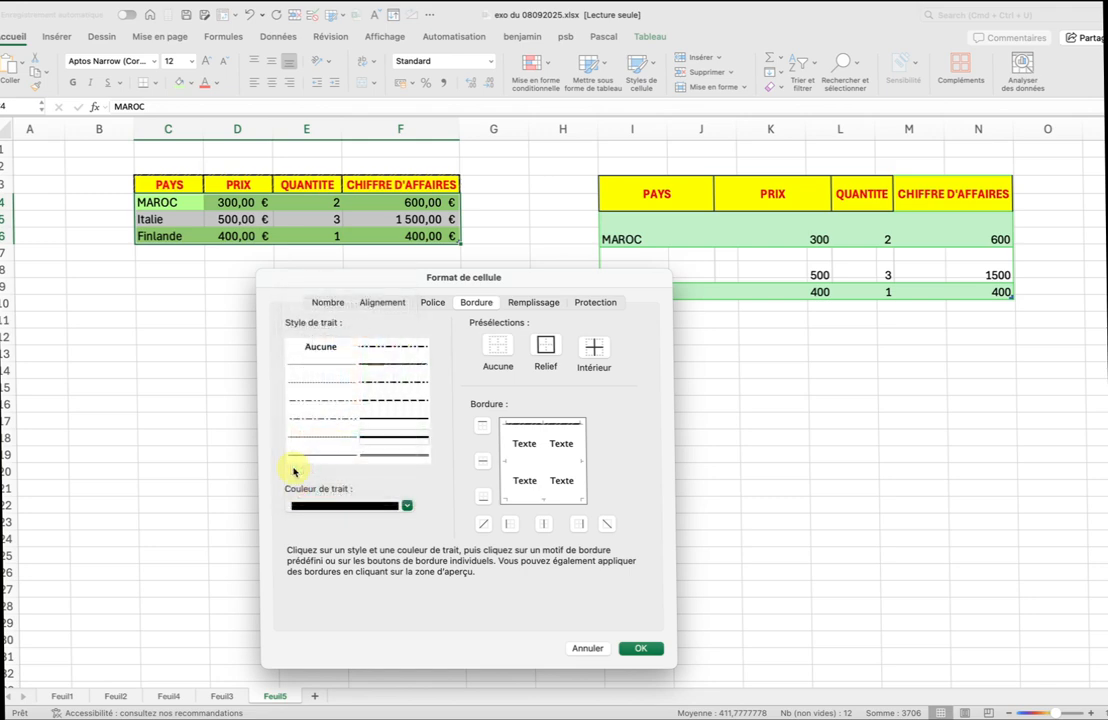
pyautogui.click(549, 356)
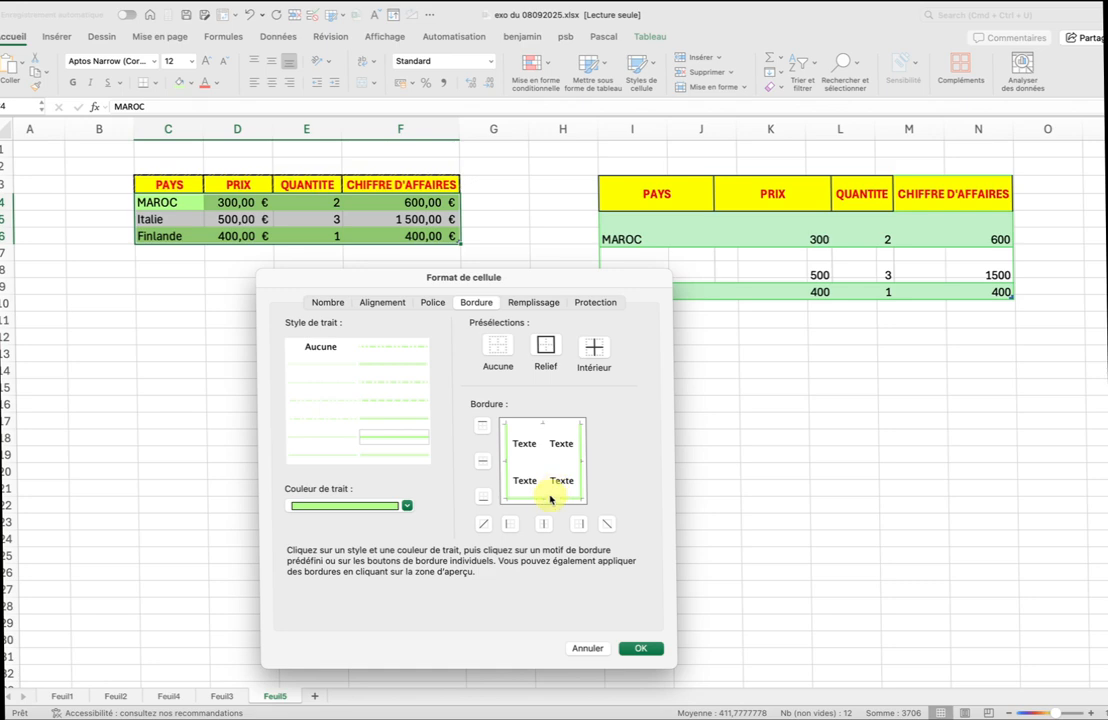
pyautogui.click(640, 648)
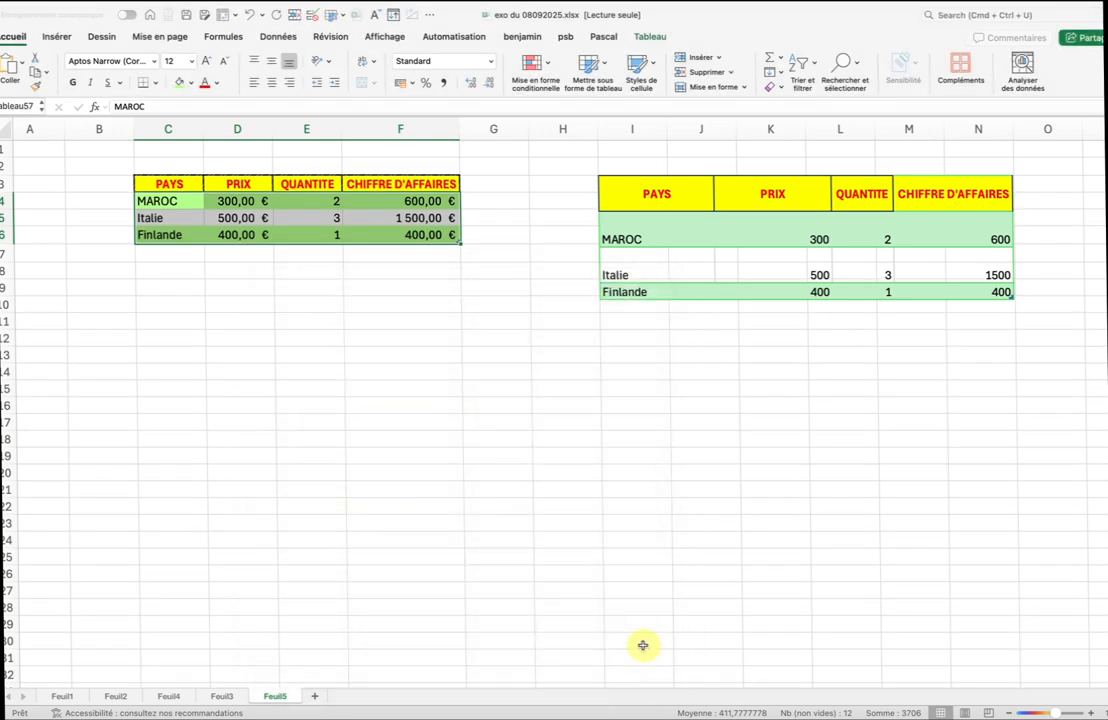
pyautogui.click(398, 333)
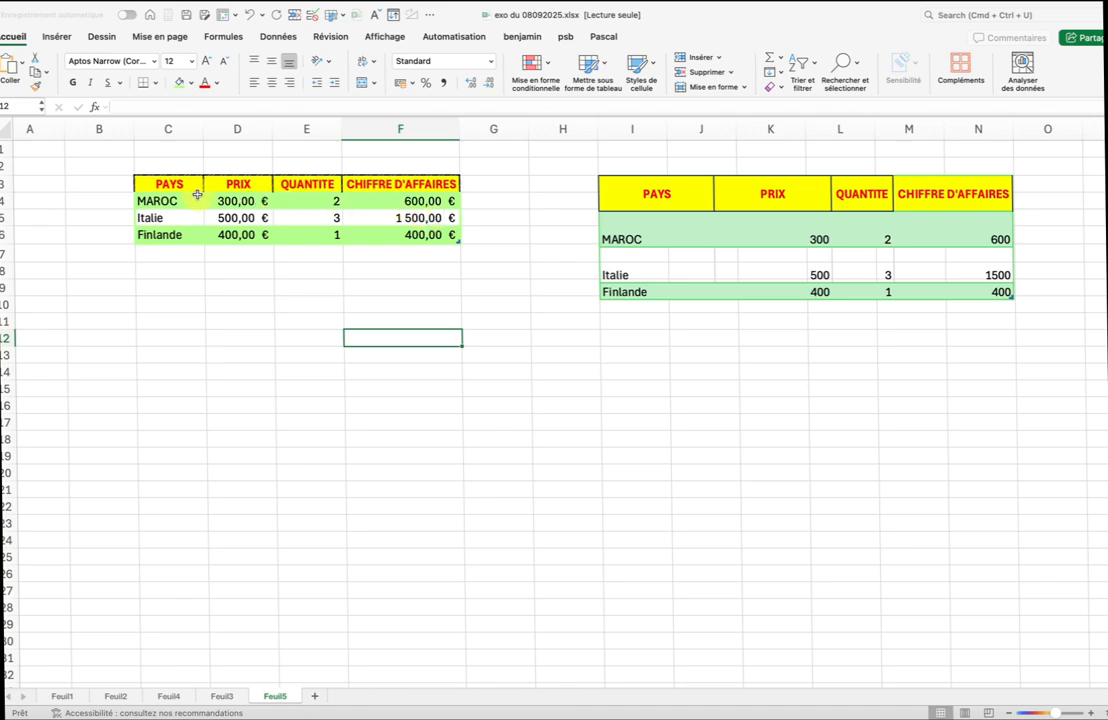
# - Try clearing the formats of header cells C3:F3, and undo the change
pyautogui.moveTo(168, 183); pyautogui.dragTo(414, 183)
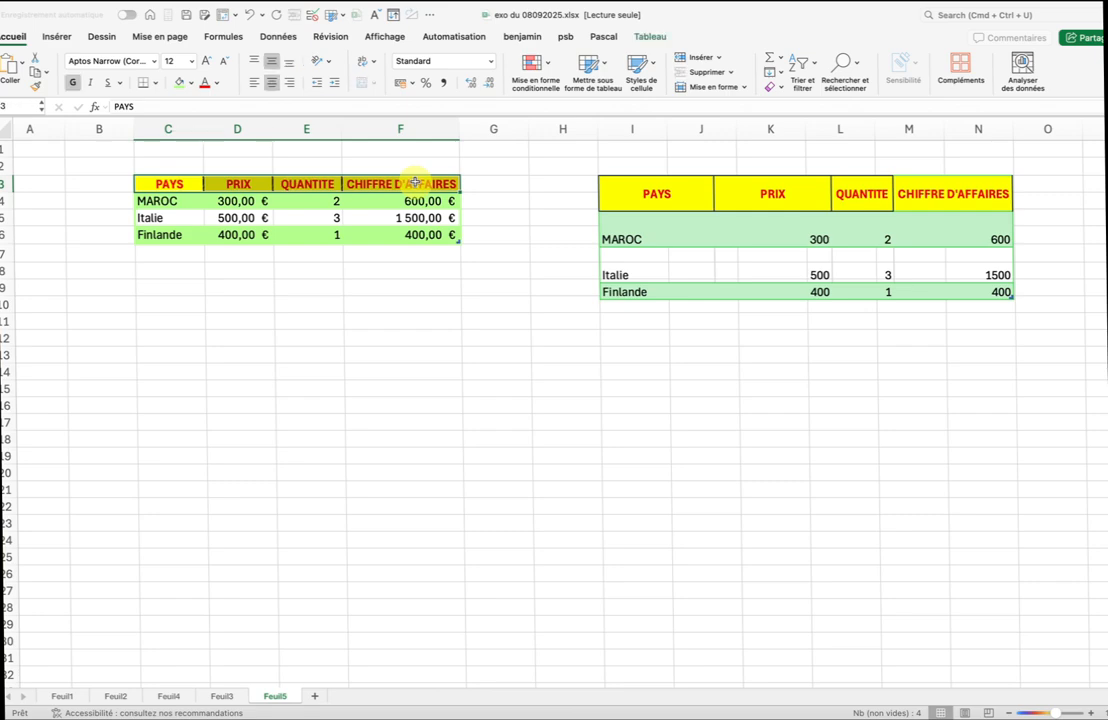
pyautogui.click(780, 90)
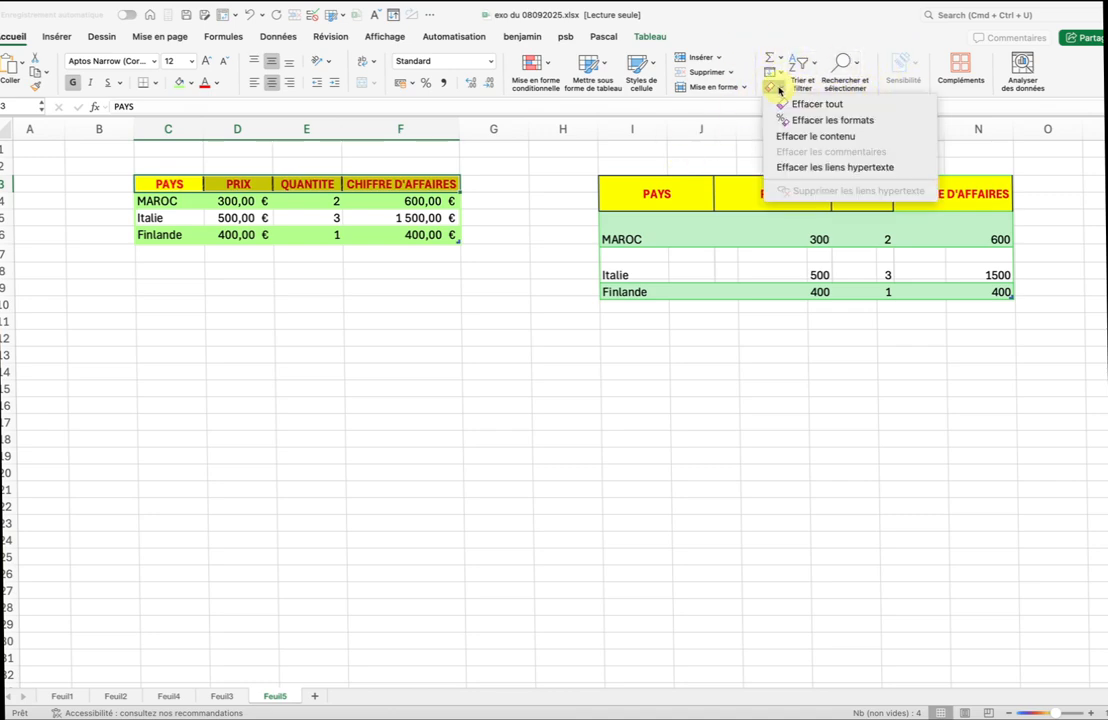
pyautogui.click(911, 121)
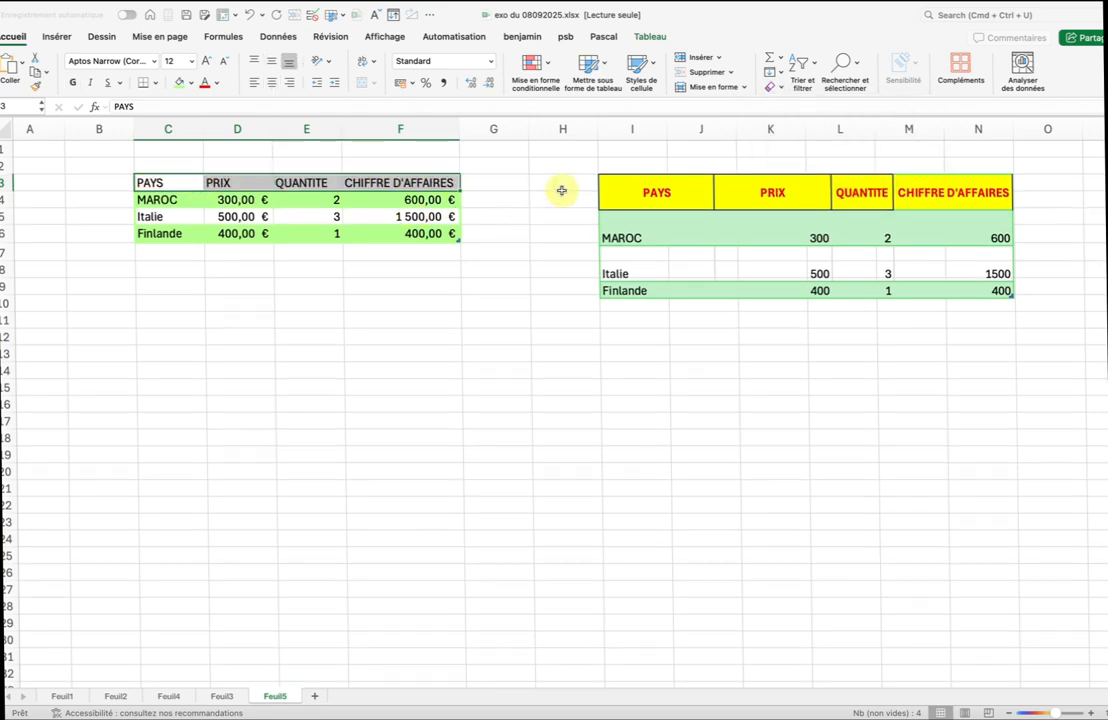
pyautogui.press('super+z')
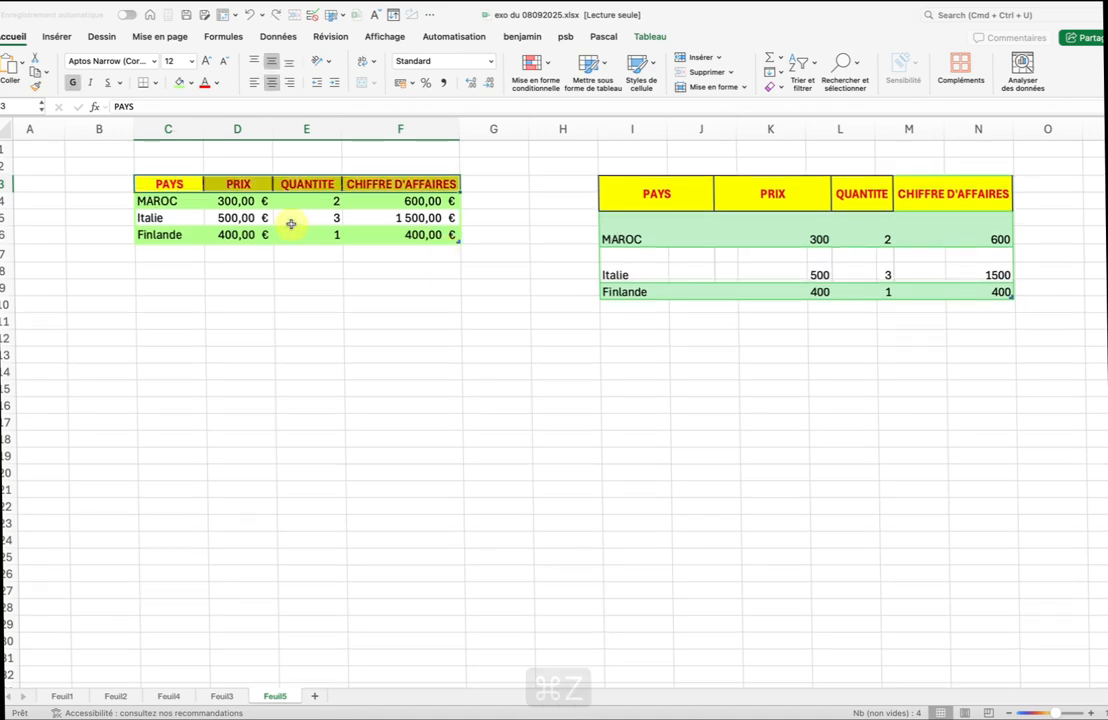
# - Copy the header row C3:F3 to row 12 starting at C12 and clear the formats of the copy
pyautogui.rightClick(180, 186)
pyautogui.click(203, 208)
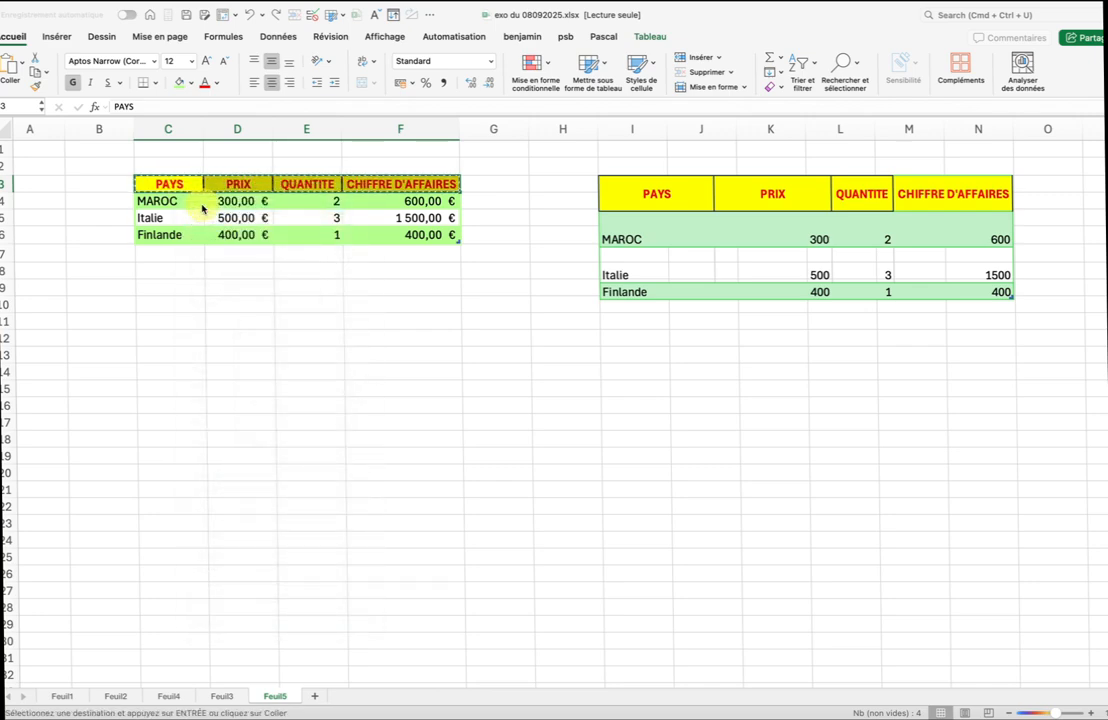
pyautogui.click(157, 339)
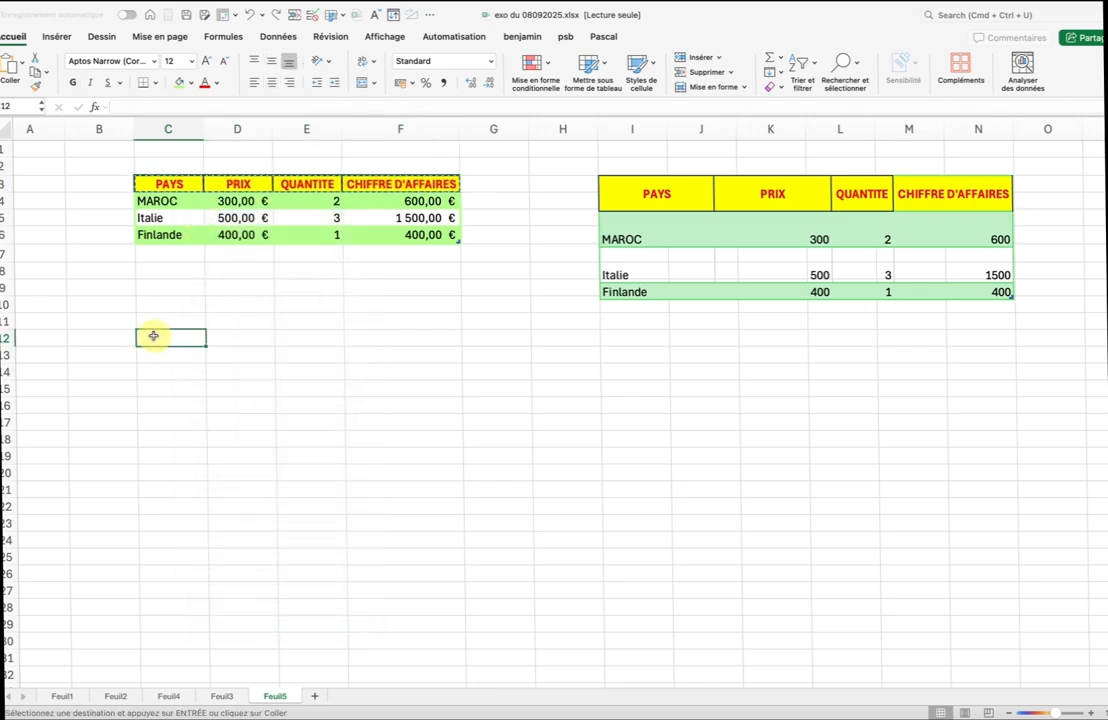
pyautogui.press('Return')
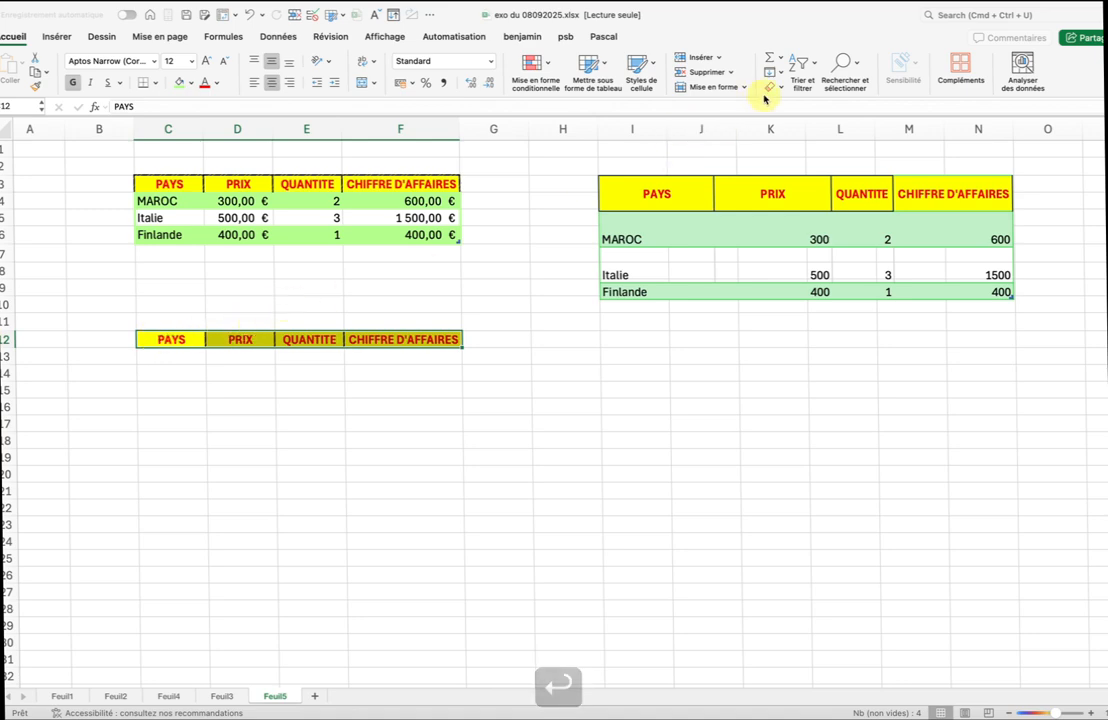
pyautogui.click(771, 90)
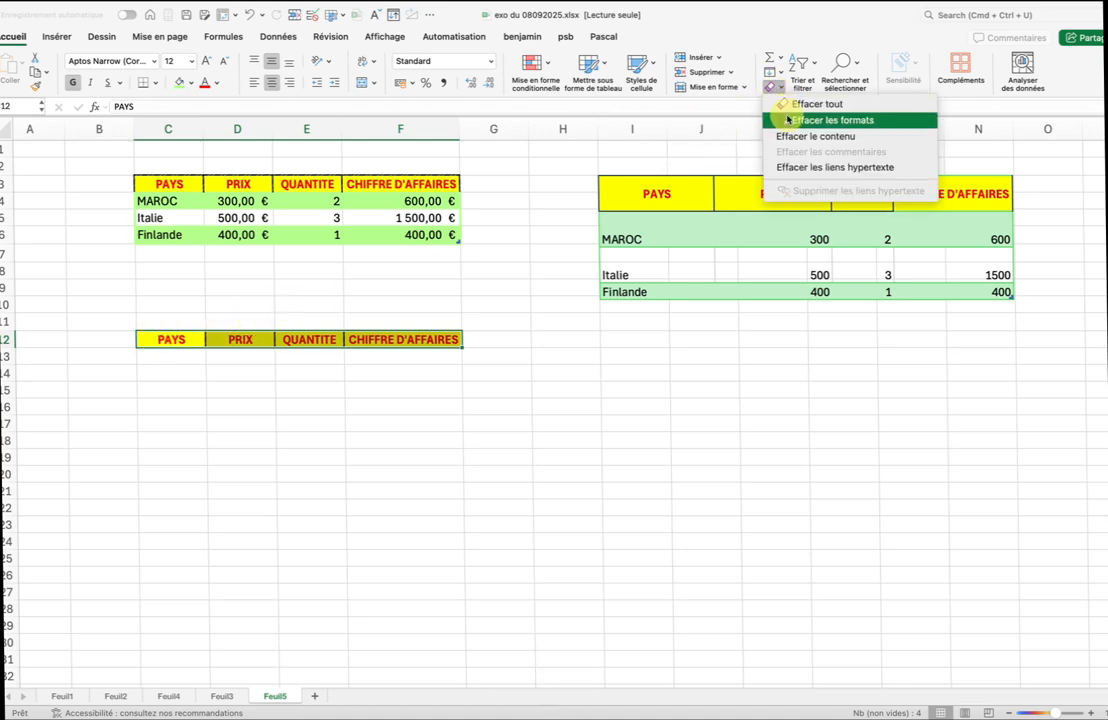
pyautogui.click(788, 120)
pyautogui.click(485, 366)
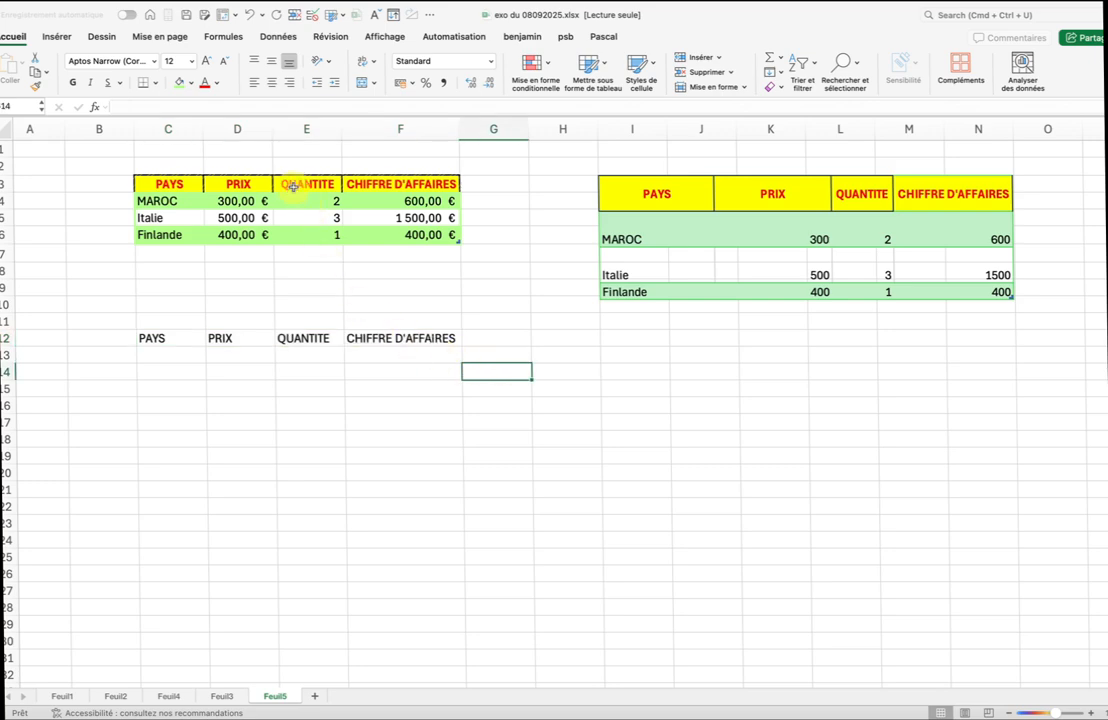
# - Replace the headings in C12:F12 with Prenom, Nom, Age and Fonction
pyautogui.moveTo(155, 338); pyautogui.dragTo(435, 338)
pyautogui.click(173, 341)
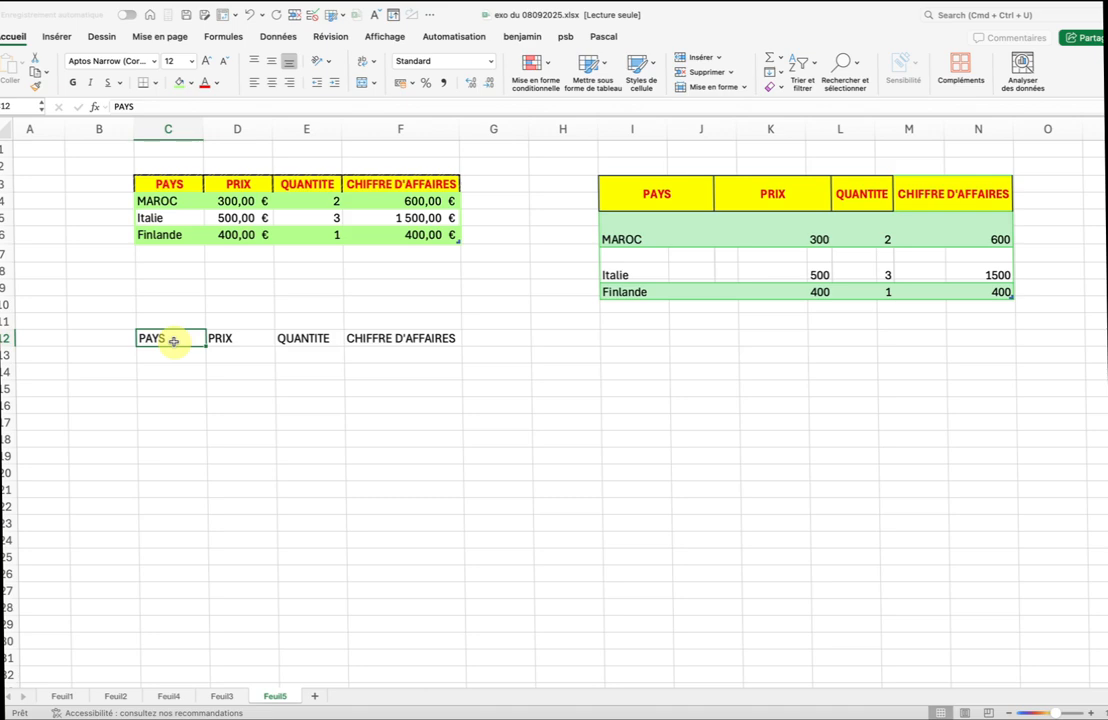
pyautogui.write('Prenom')
pyautogui.press('Tab')
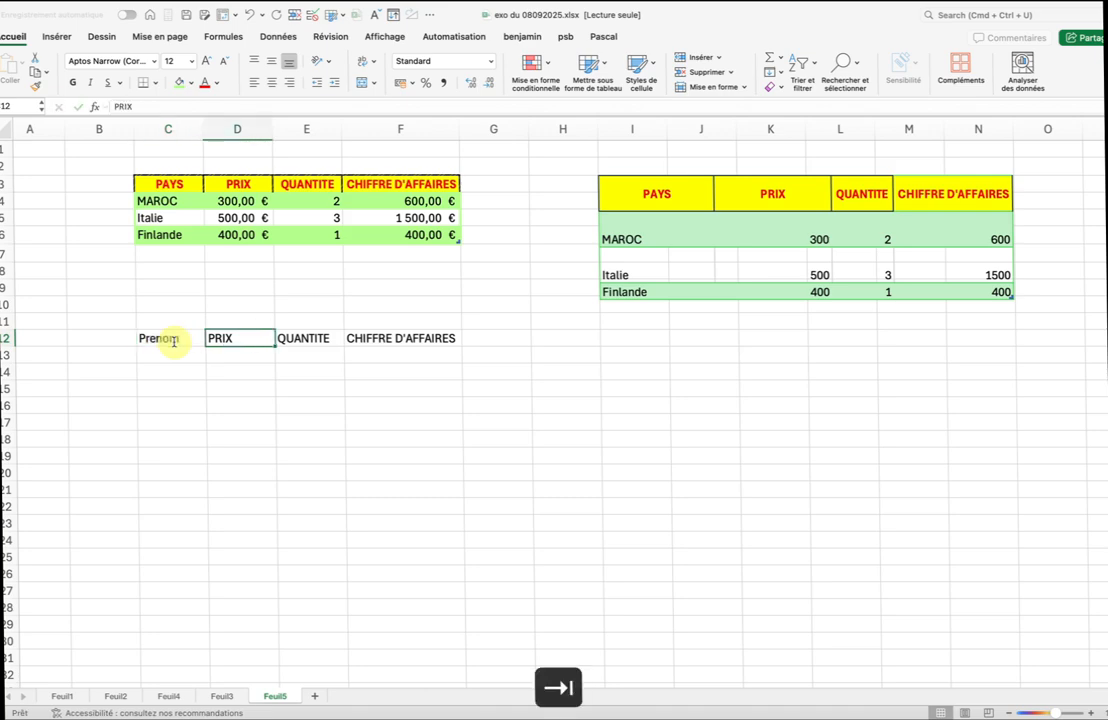
pyautogui.write('Nom')
pyautogui.press('Tab')
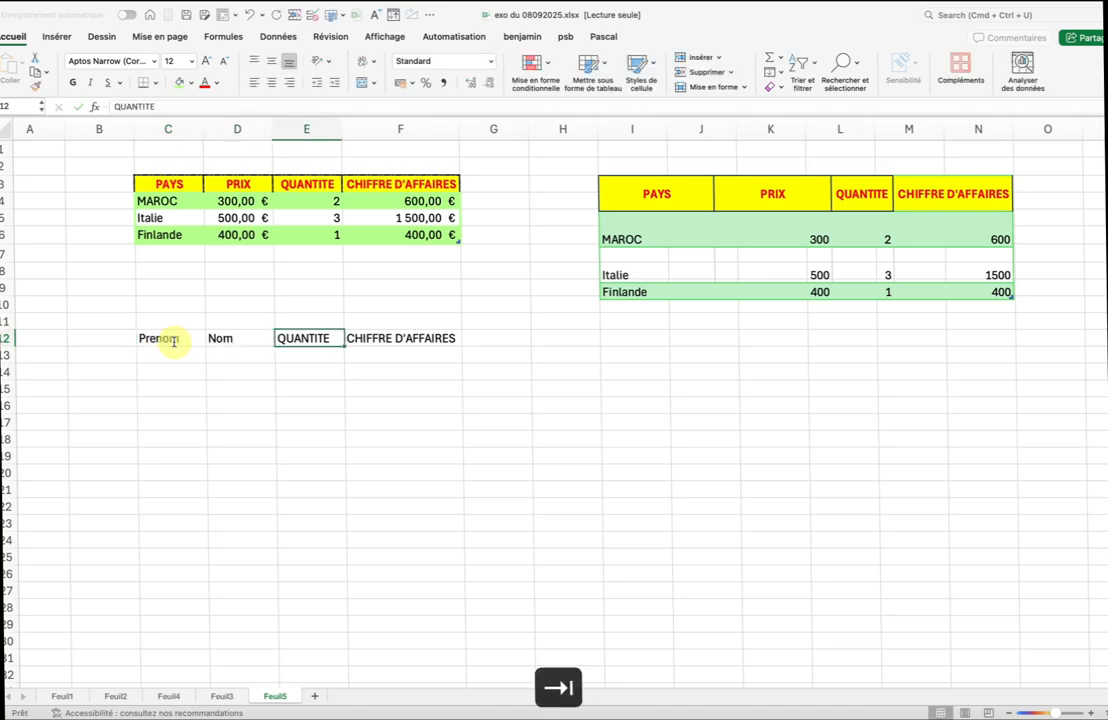
pyautogui.write('Age')
pyautogui.press('Tab')
pyautogui.write('F')
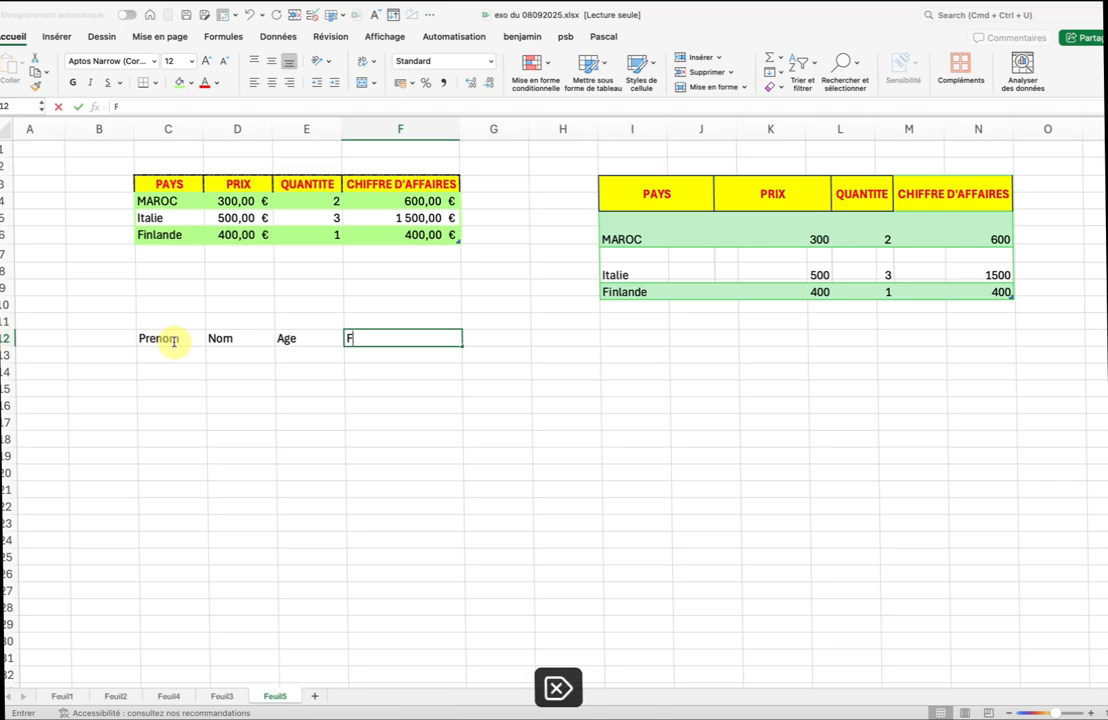
pyautogui.write('onction')
pyautogui.press('Return')
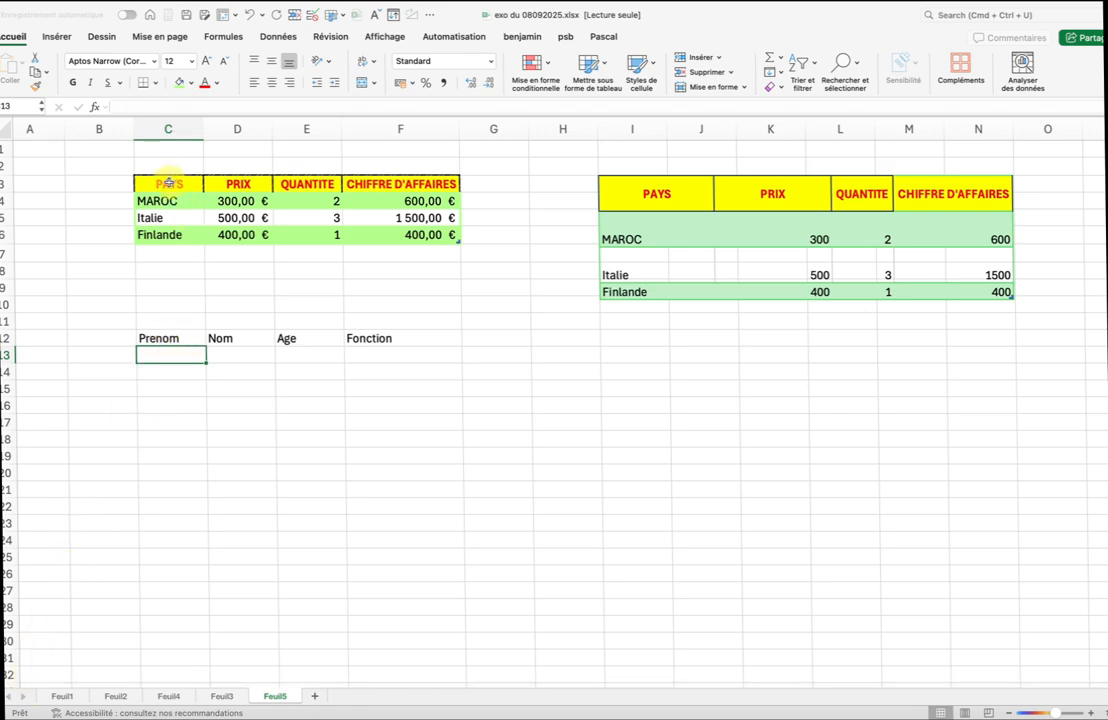
# - Copy the formatting of the PAYS header cell C3 onto the new headings C12:F12 with the format painter
pyautogui.click(170, 183)
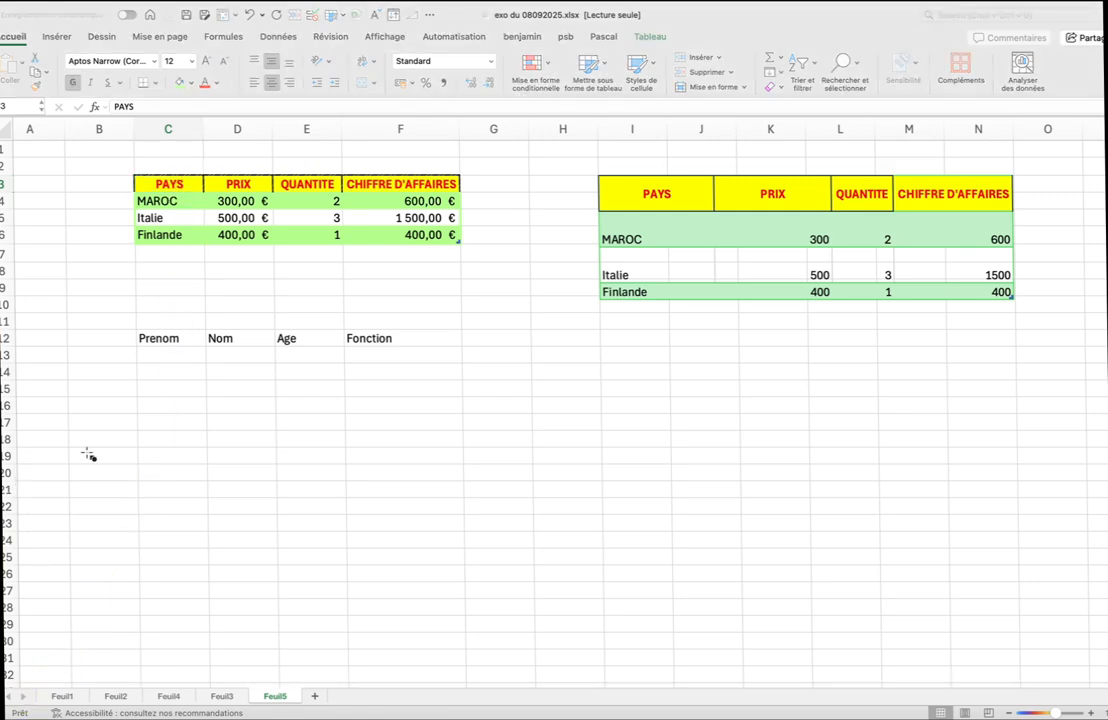
pyautogui.click(36, 85)
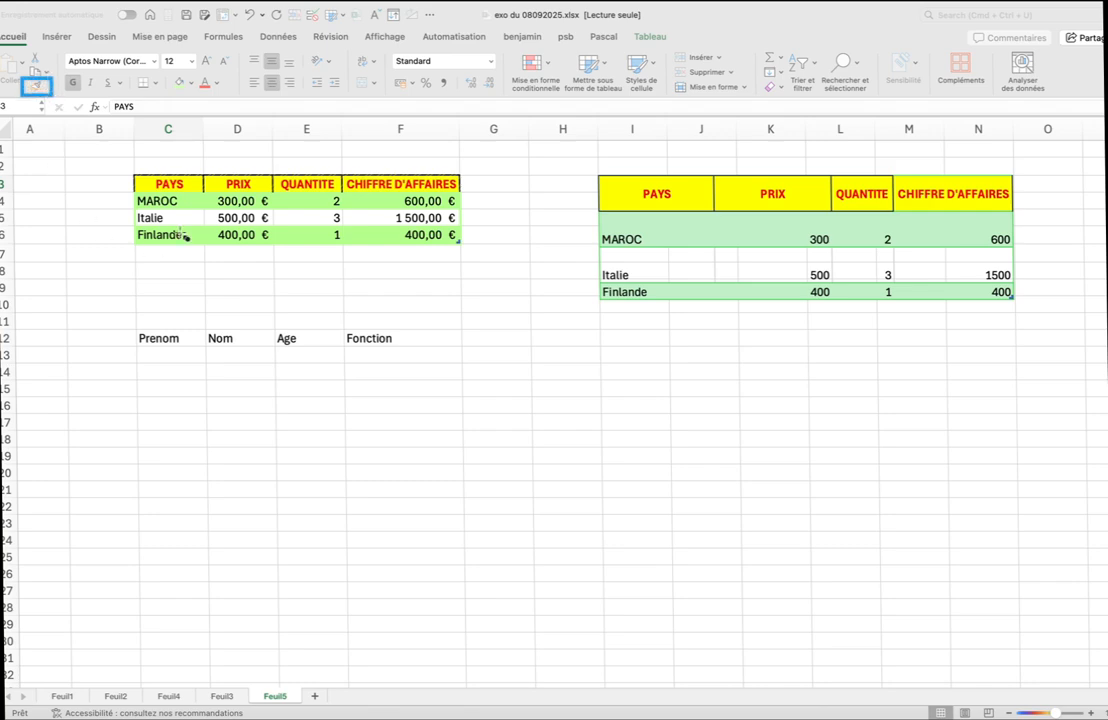
pyautogui.click(180, 190)
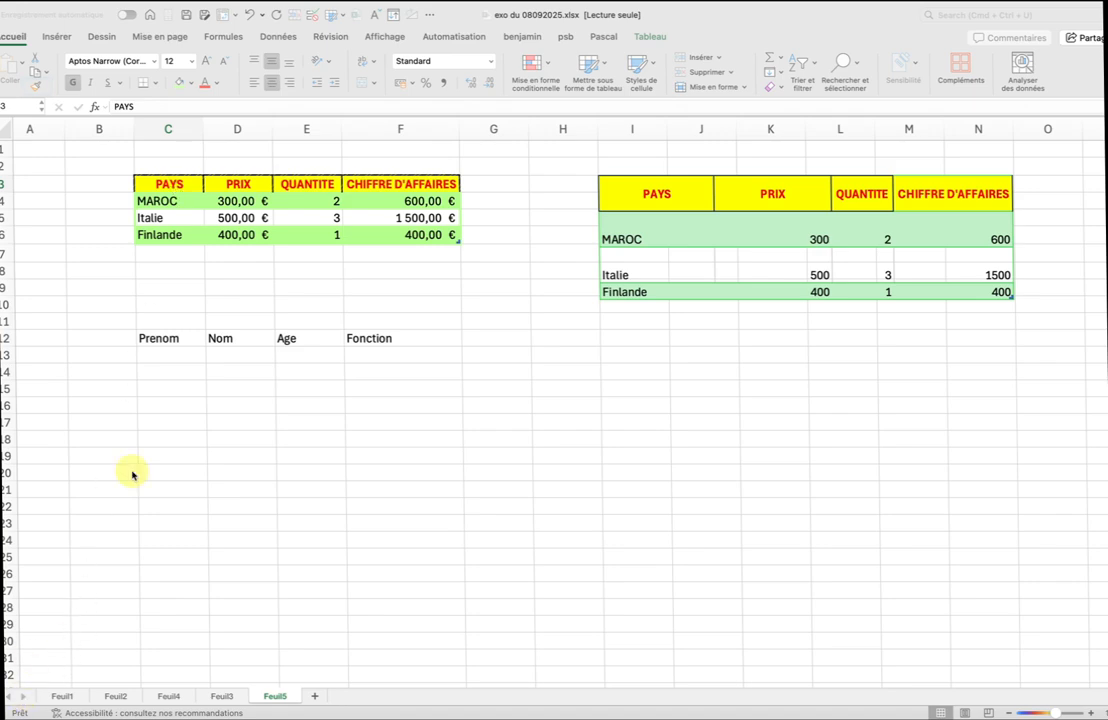
pyautogui.click(37, 86)
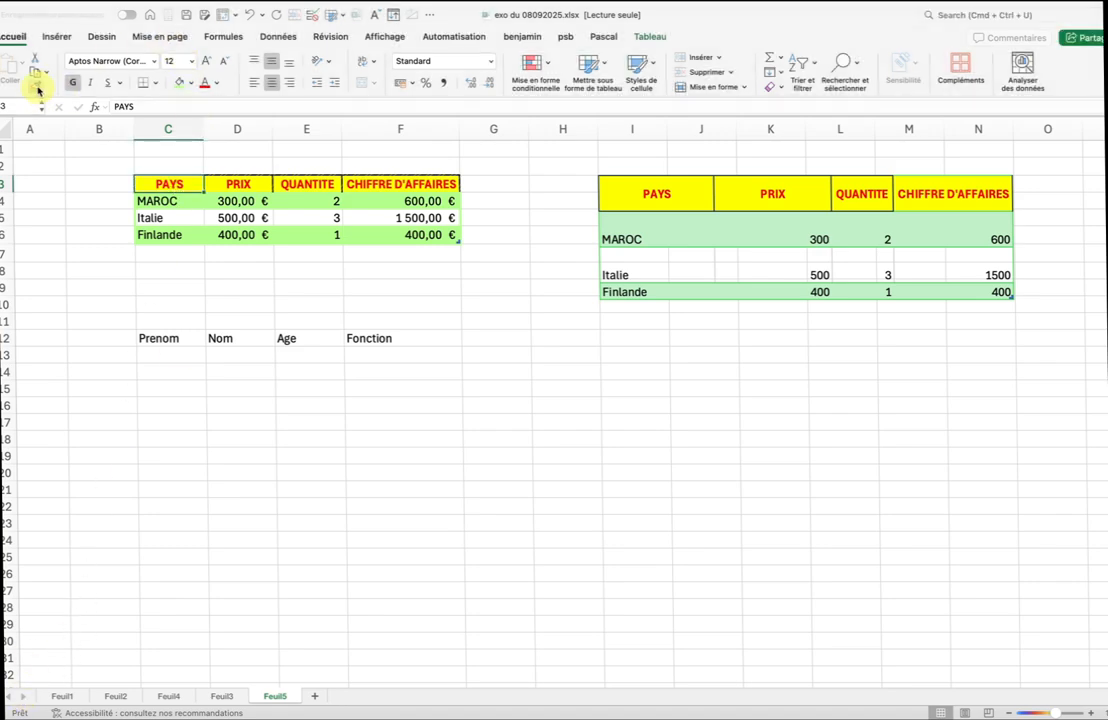
pyautogui.click(38, 88)
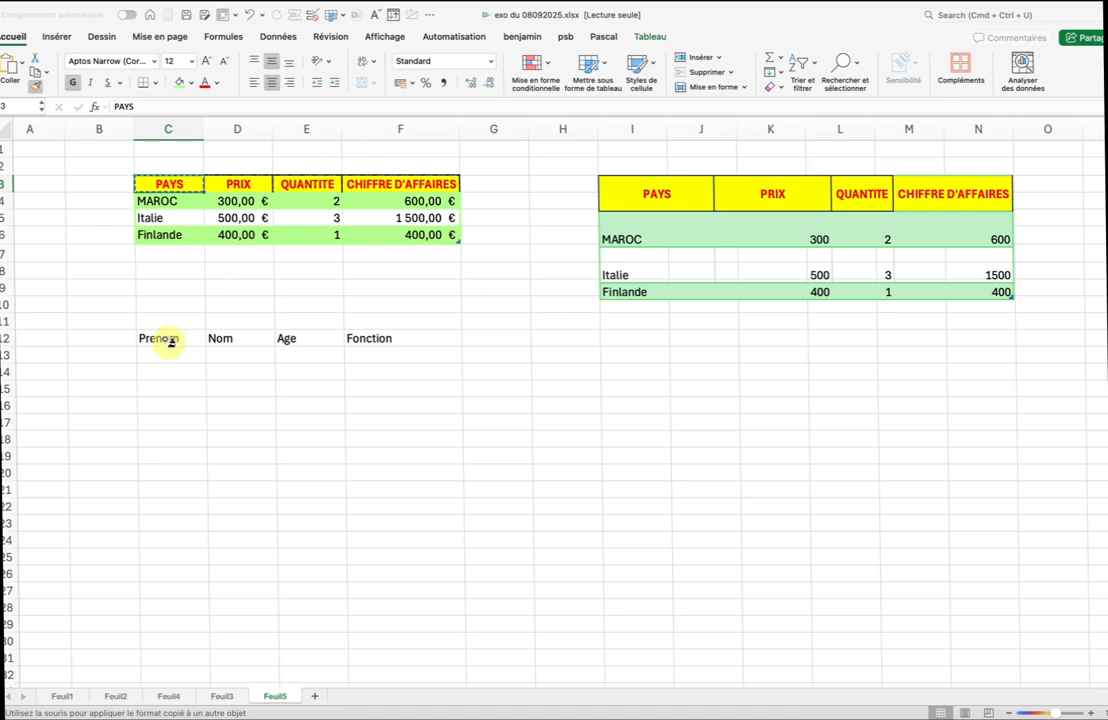
pyautogui.moveTo(170, 343); pyautogui.dragTo(368, 346)
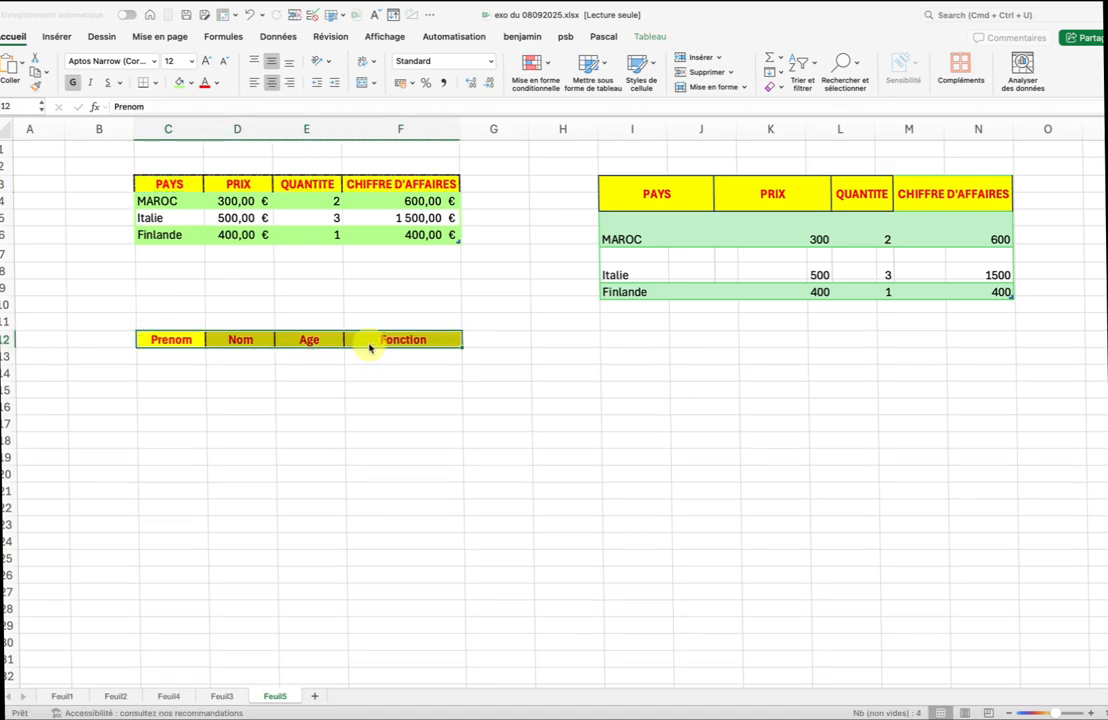
pyautogui.click(606, 391)
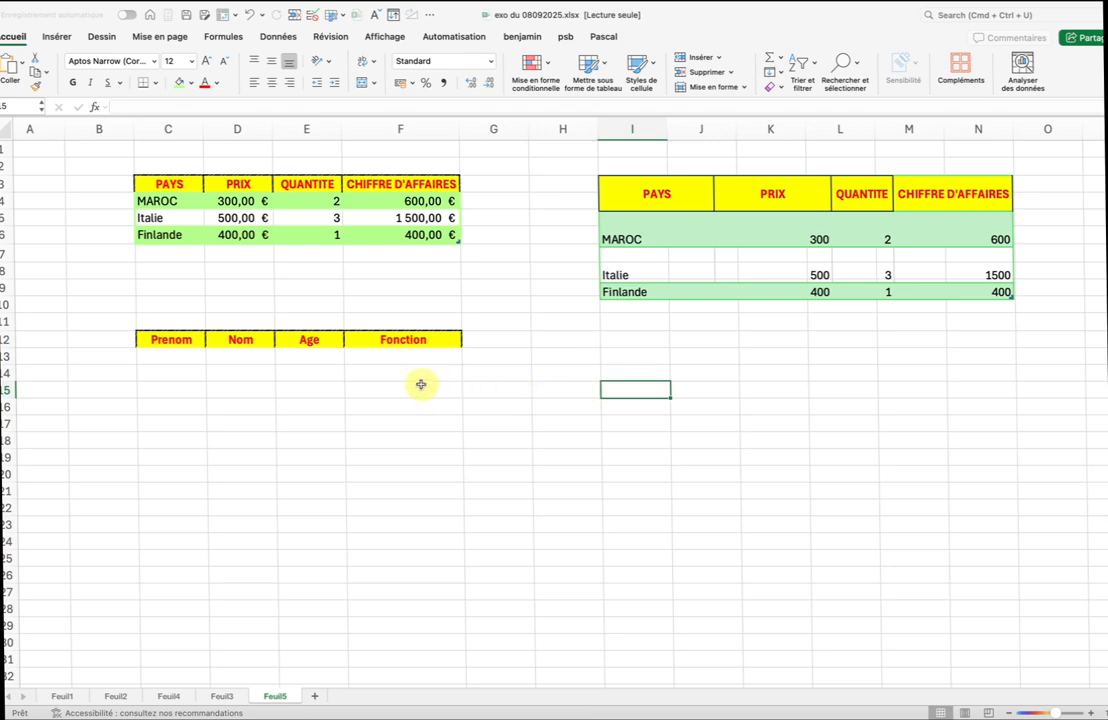
# - Give cell F15 a left border in a medium solid line, using the recently used plum colour
pyautogui.click(387, 388)
pyautogui.rightClick(388, 390)
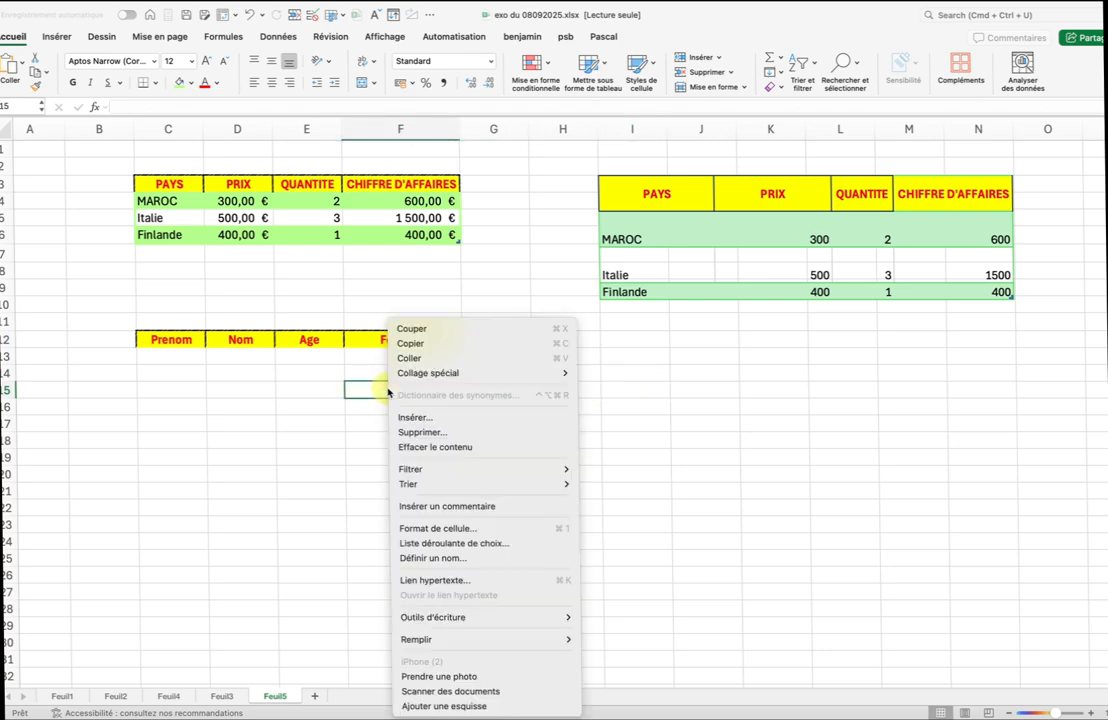
pyautogui.click(455, 528)
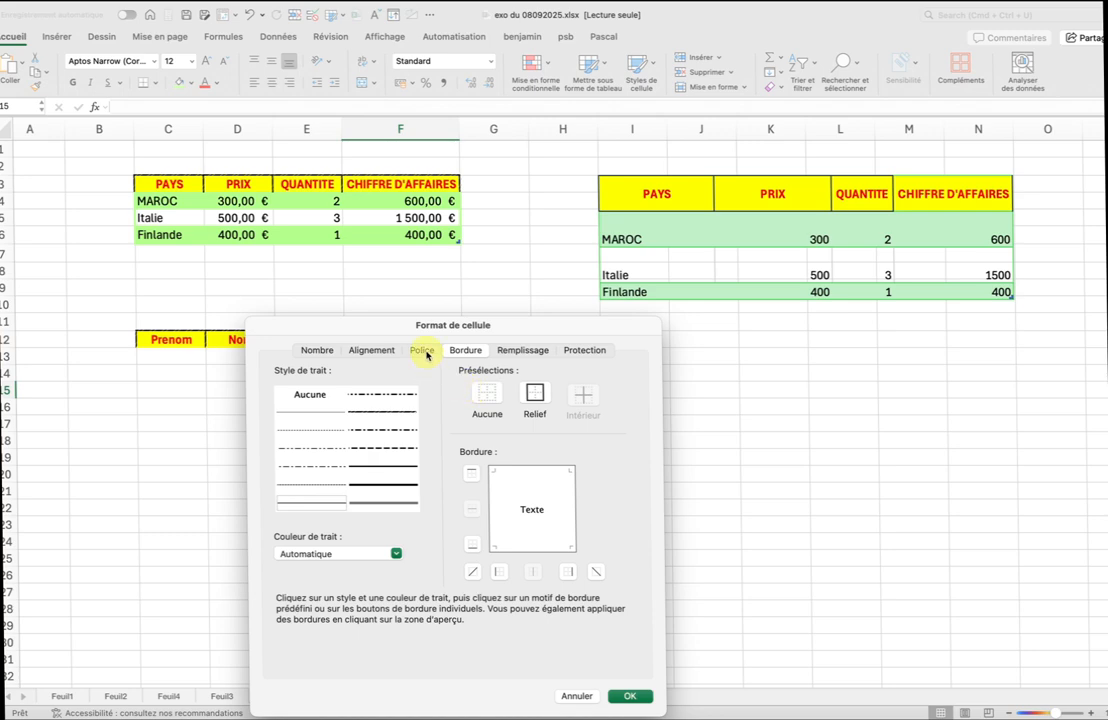
pyautogui.click(381, 468)
pyautogui.click(361, 554)
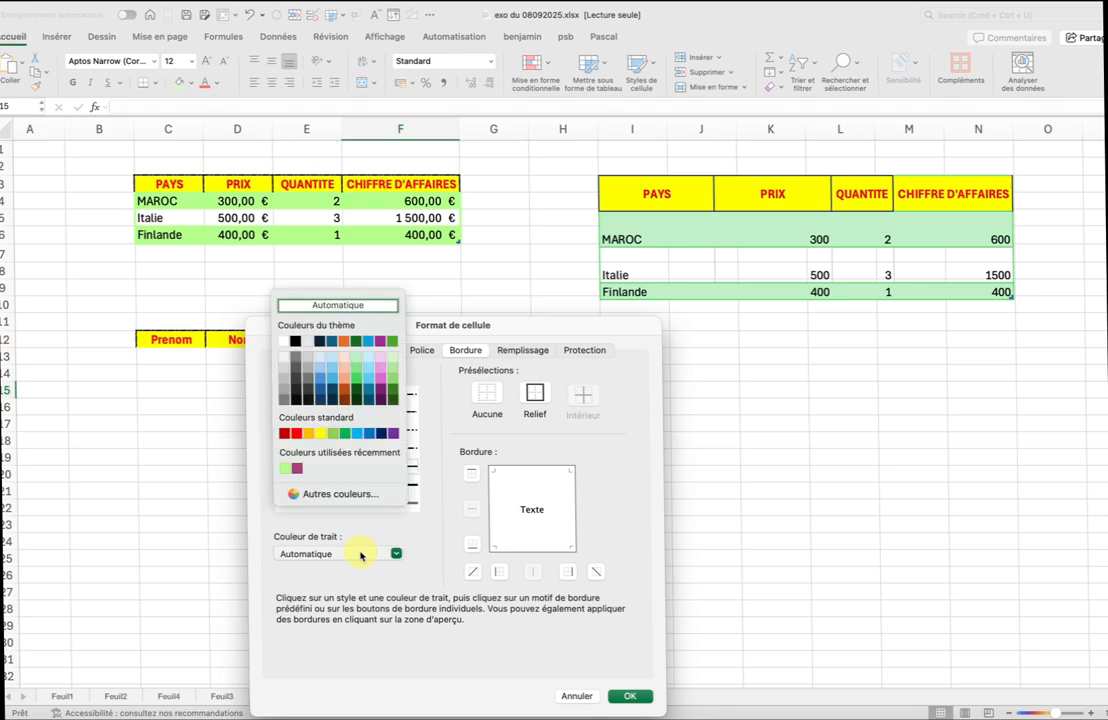
pyautogui.click(297, 468)
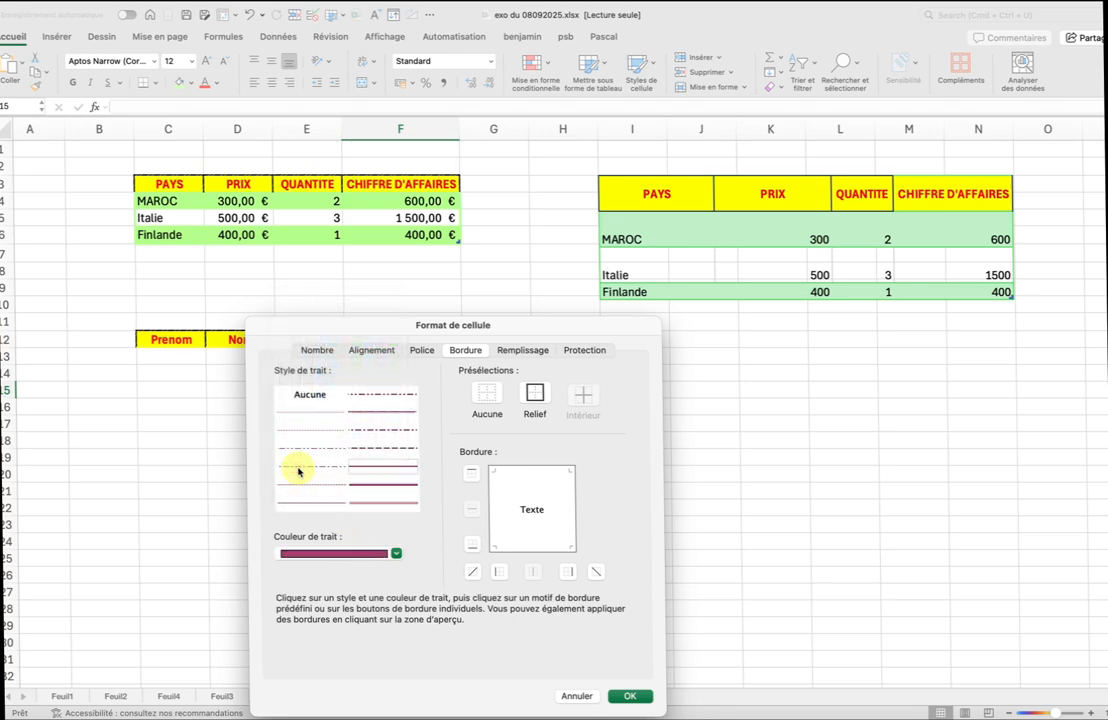
pyautogui.click(491, 498)
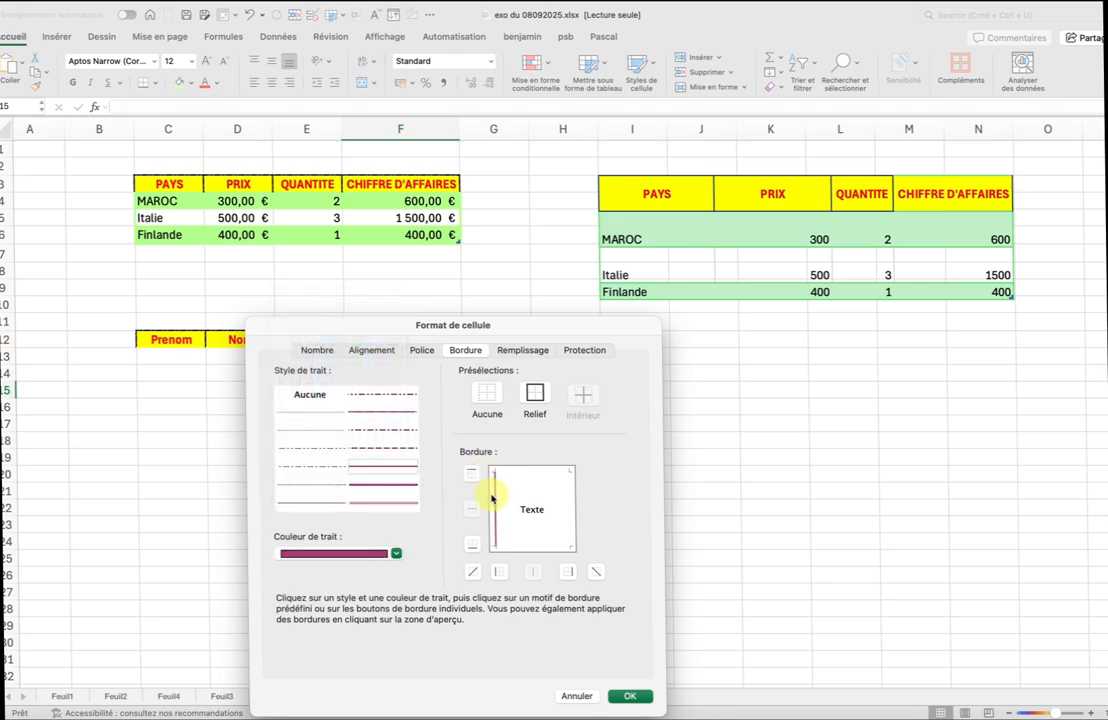
# - Add a green right border and a red top border to cell F15 and apply the cell format
pyautogui.click(339, 553)
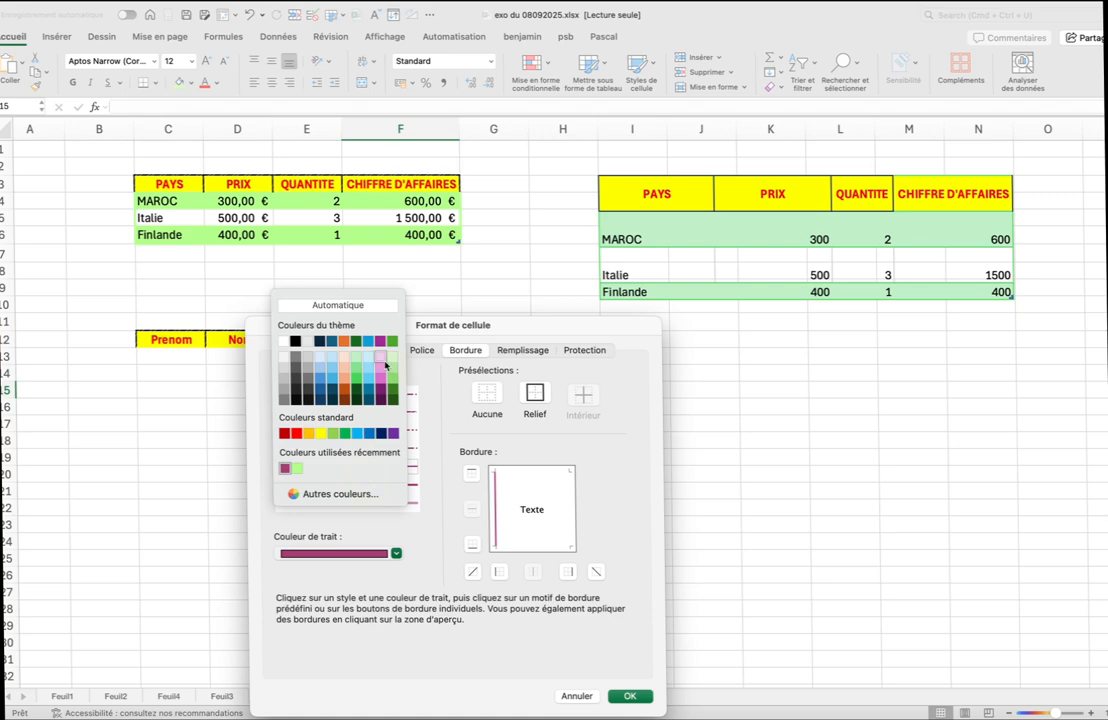
pyautogui.click(392, 341)
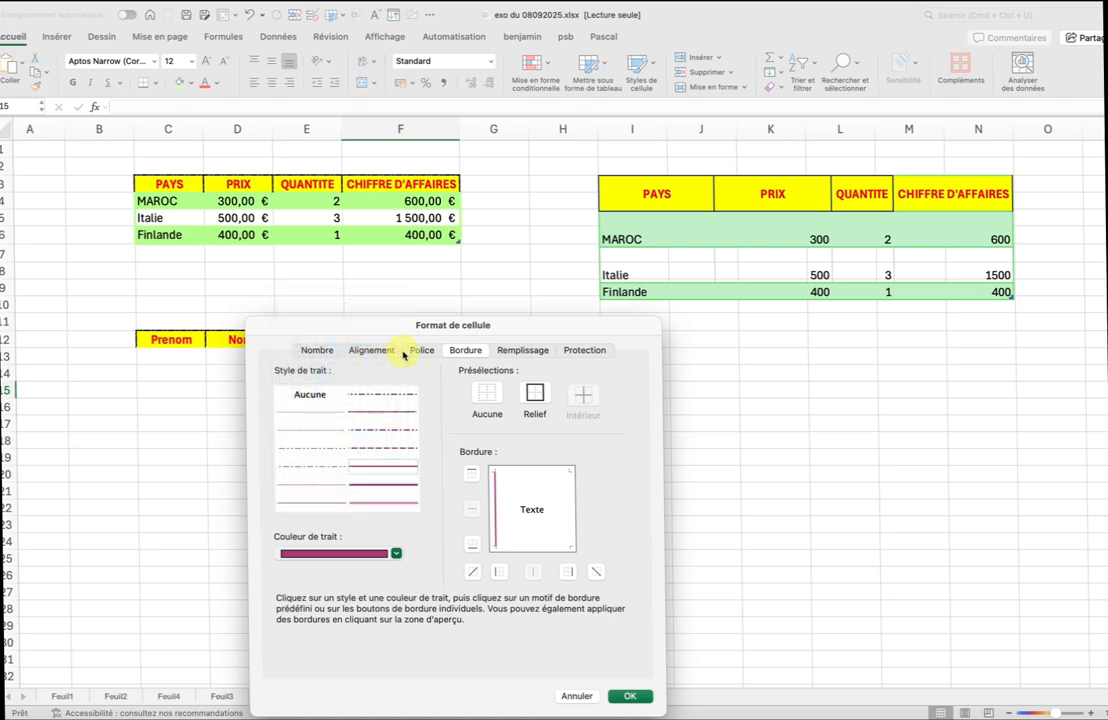
pyautogui.click(572, 508)
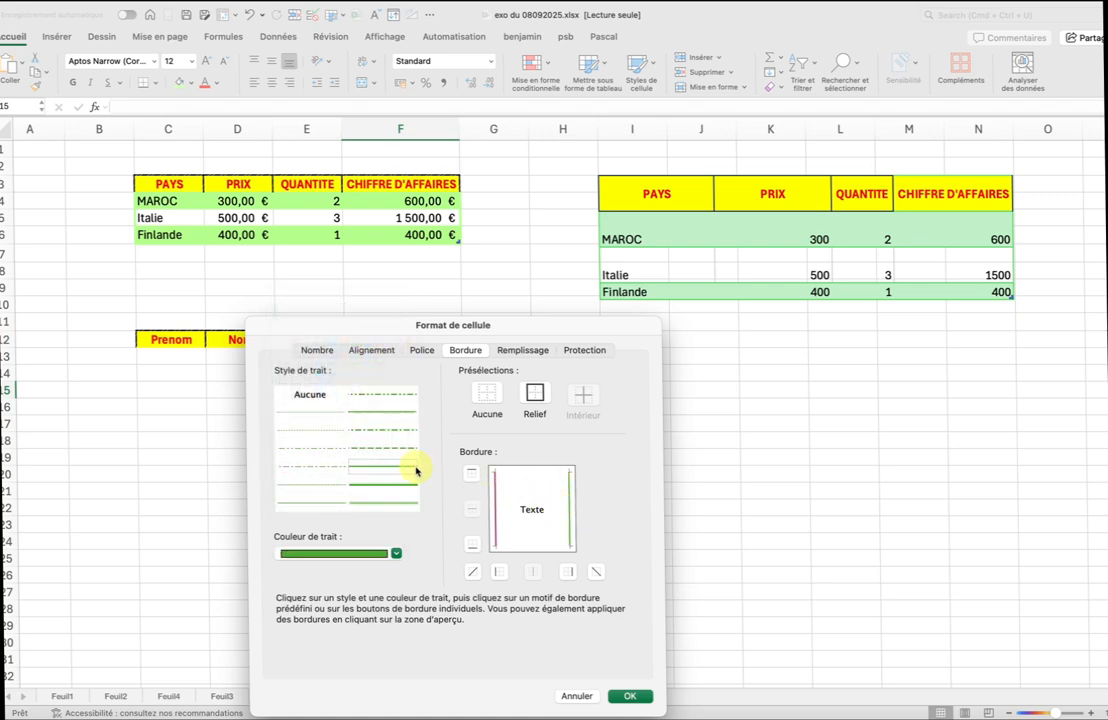
pyautogui.click(355, 552)
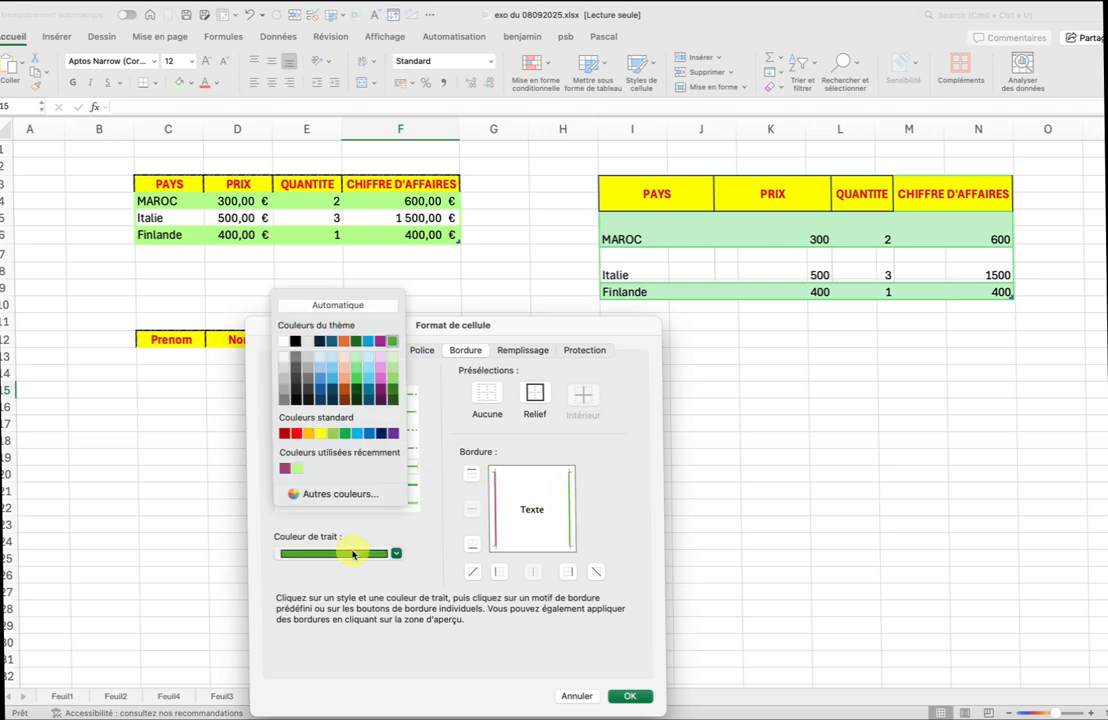
pyautogui.click(296, 433)
pyautogui.click(510, 474)
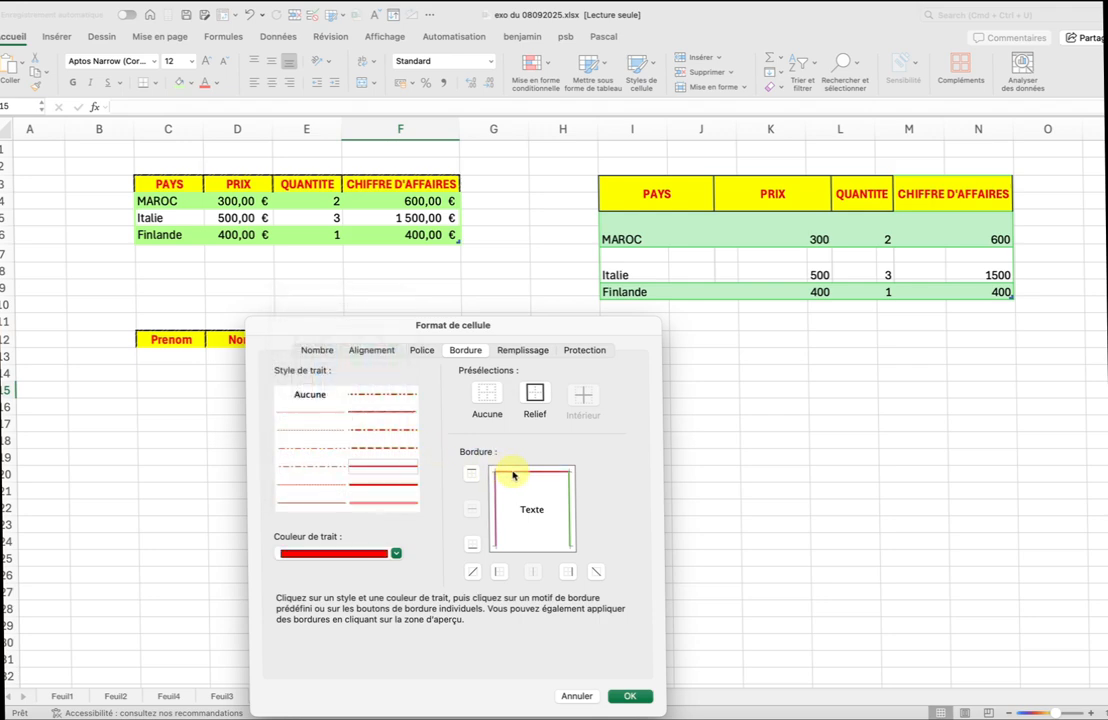
pyautogui.click(630, 697)
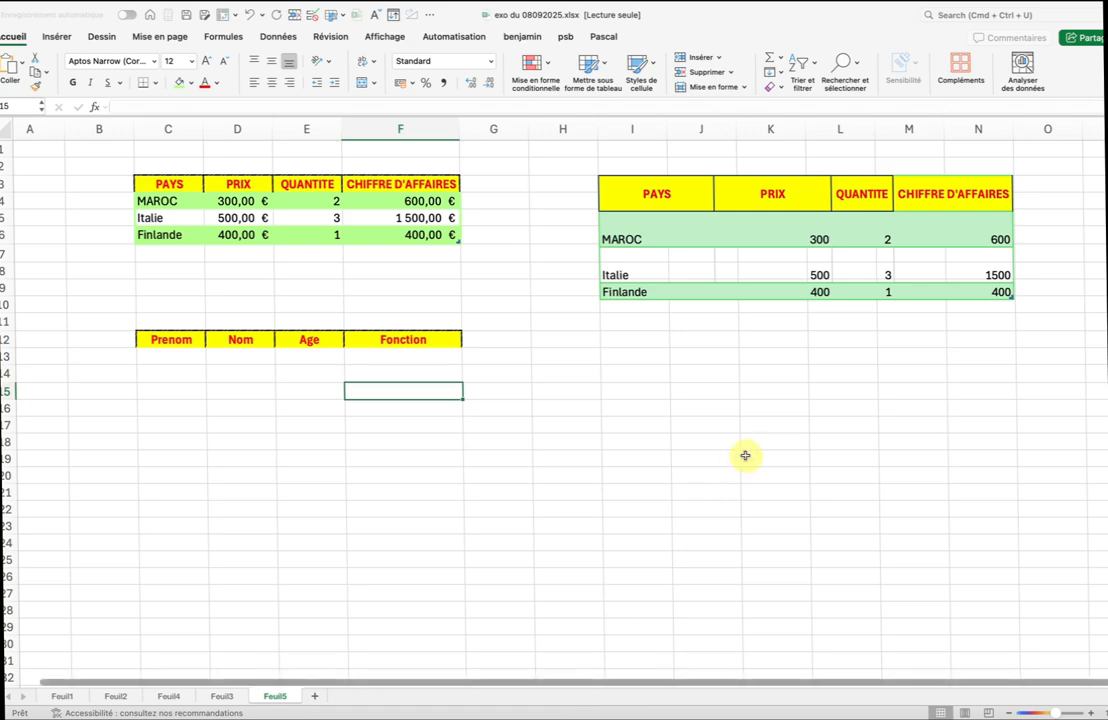
pyautogui.click(747, 456)
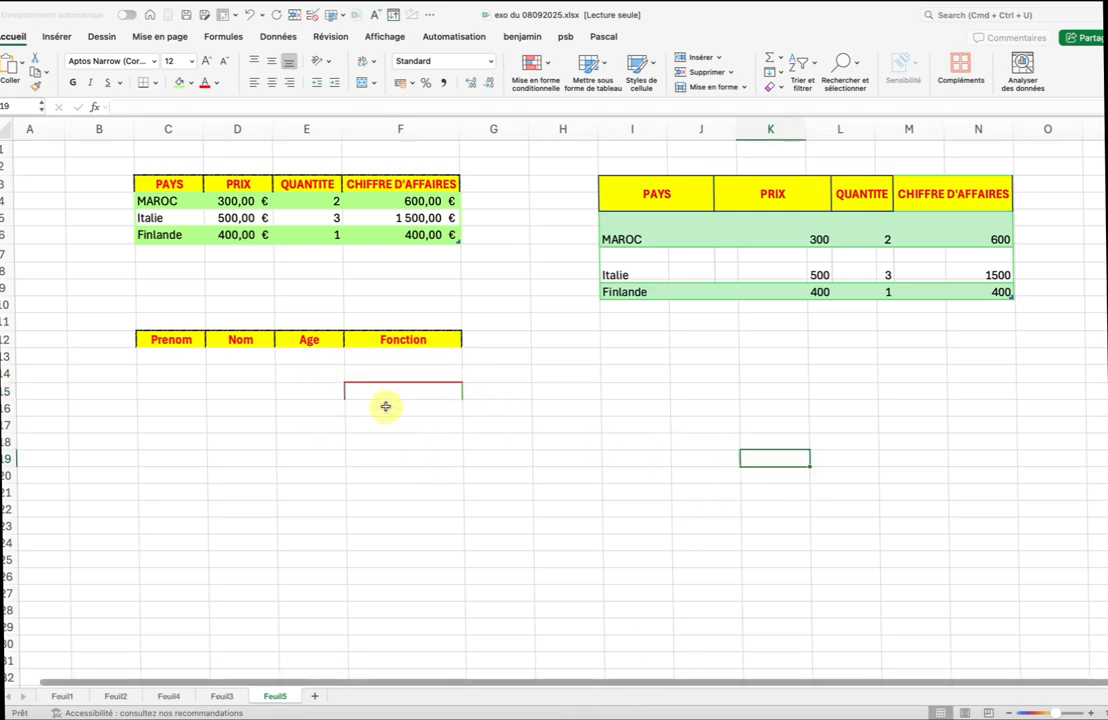